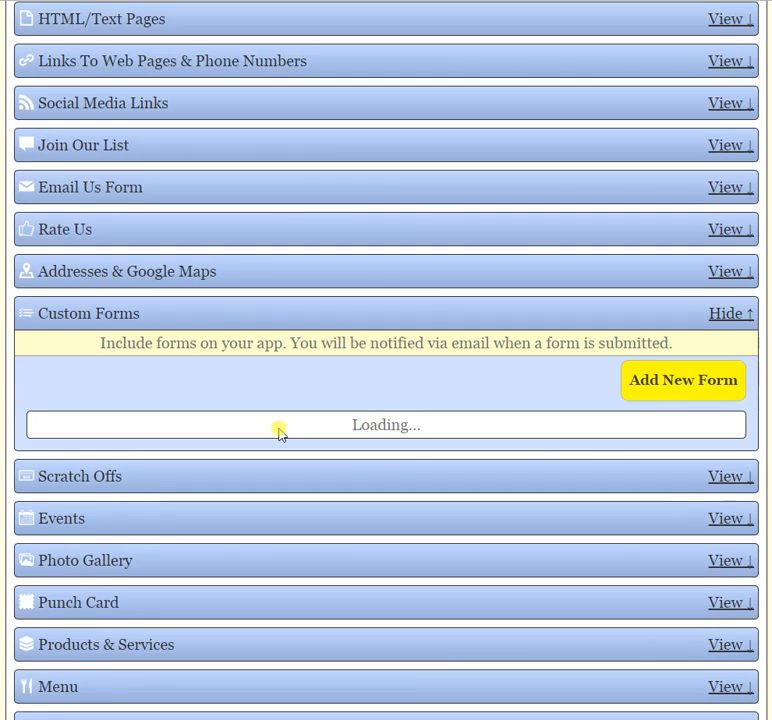
# - Add a new custom form and name it "Camp Registration Form"
pyautogui.click(722, 386)
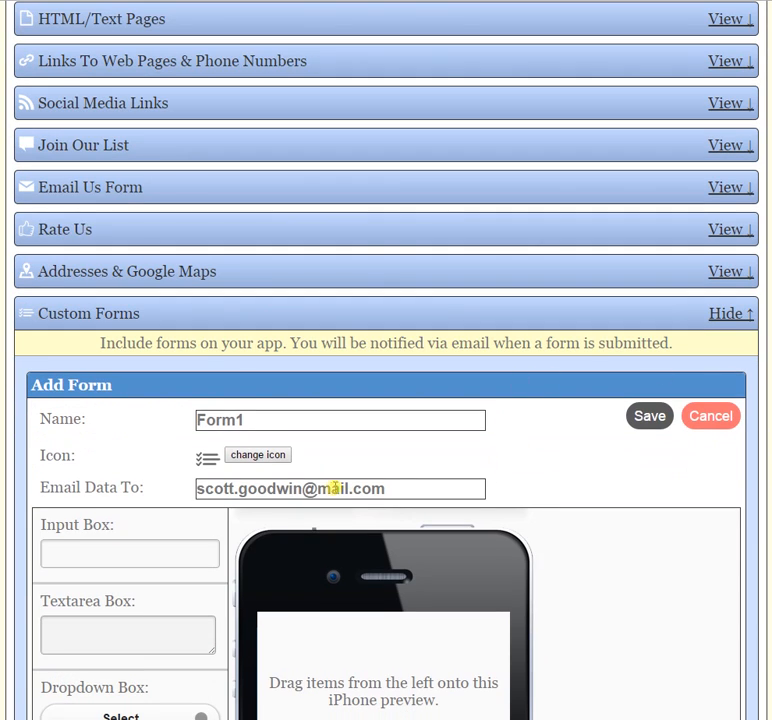
pyautogui.scroll(1, 400, 510)
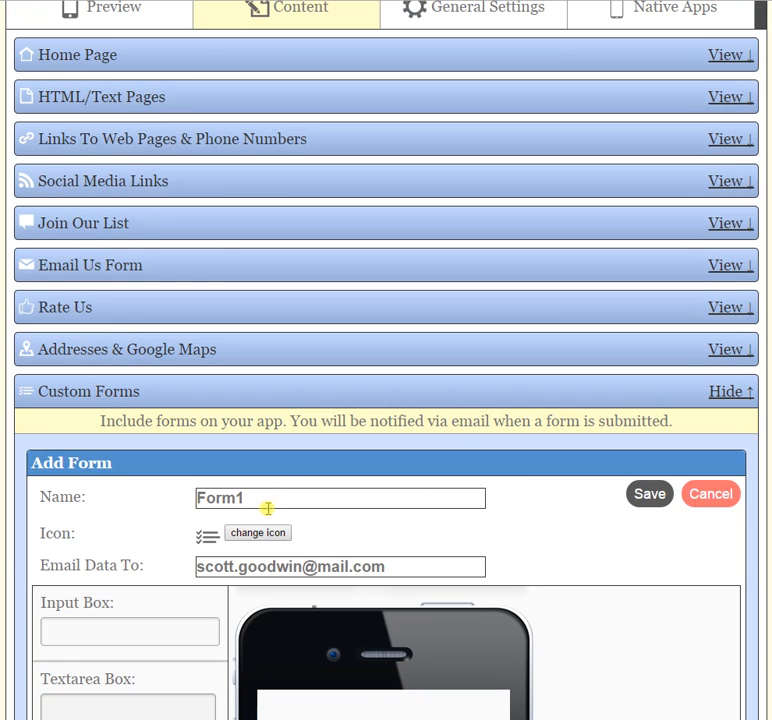
pyautogui.doubleClick(265, 496)
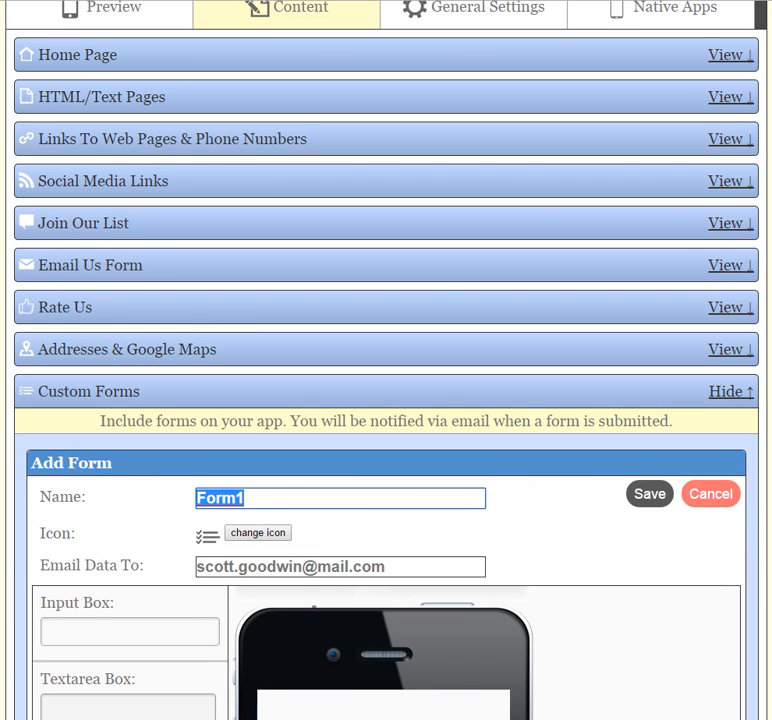
pyautogui.write('Camp Re')
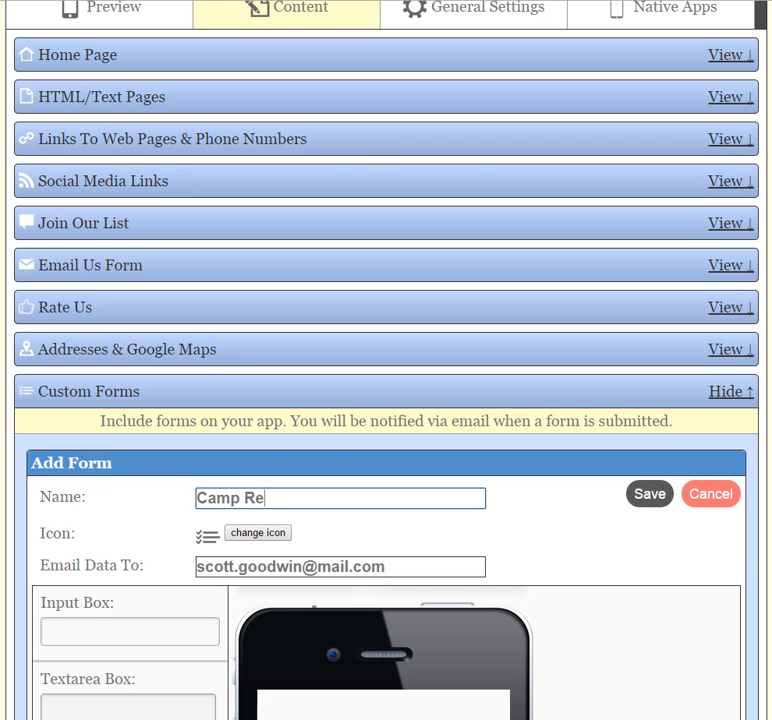
pyautogui.write('gistration Form')
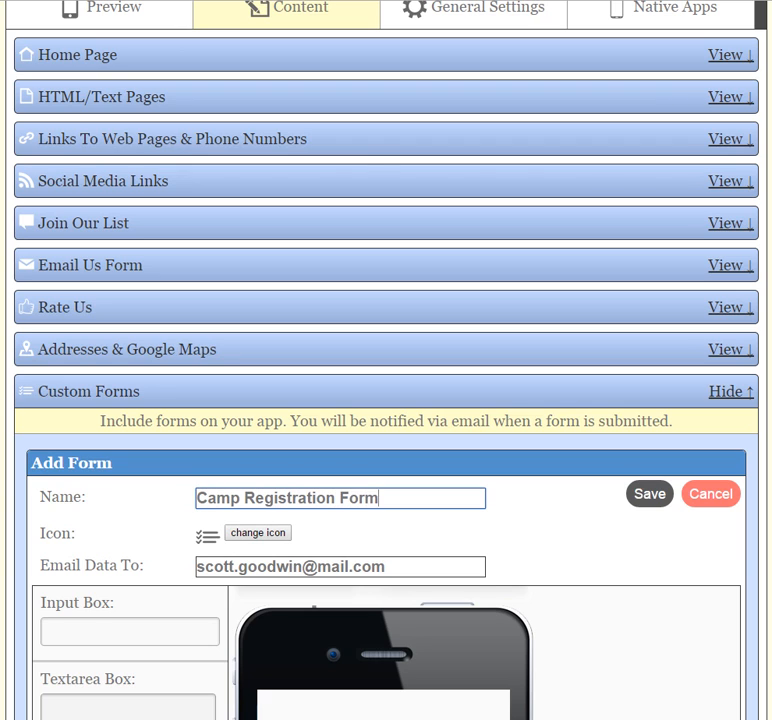
# - Search the icon library for "form" and set the form's icon to Form4
pyautogui.scroll(-2, 393, 600)
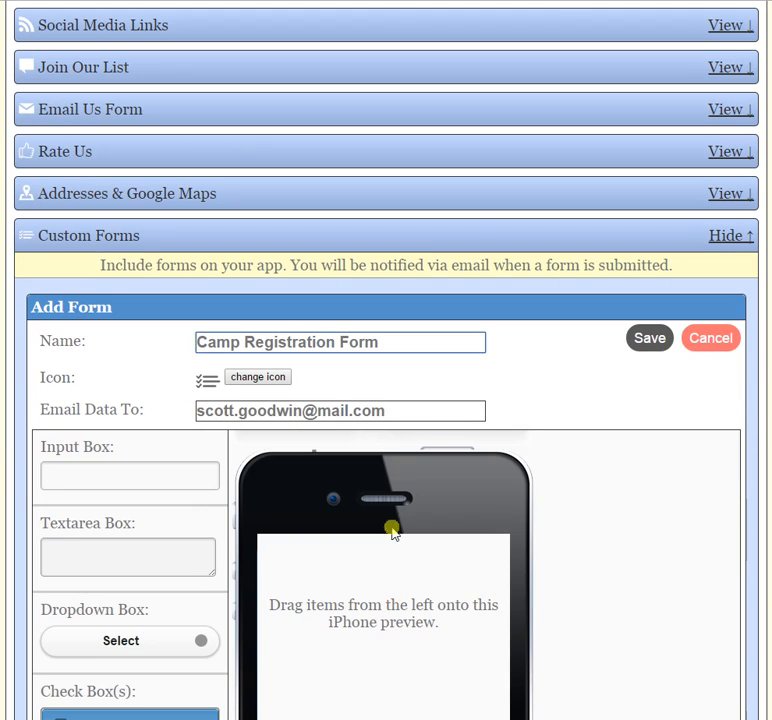
pyautogui.click(255, 380)
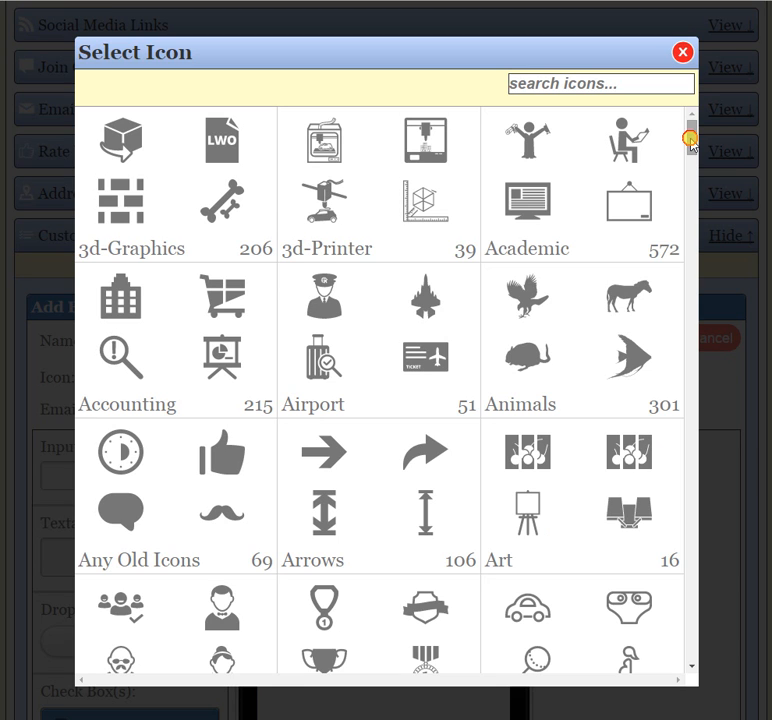
pyautogui.moveTo(691, 138); pyautogui.dragTo(670, 98)
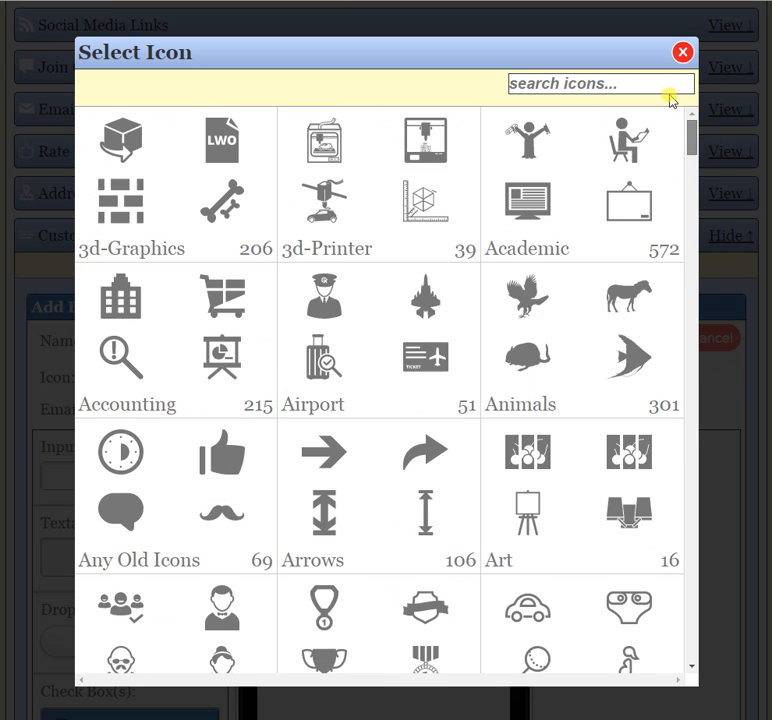
pyautogui.click(618, 88)
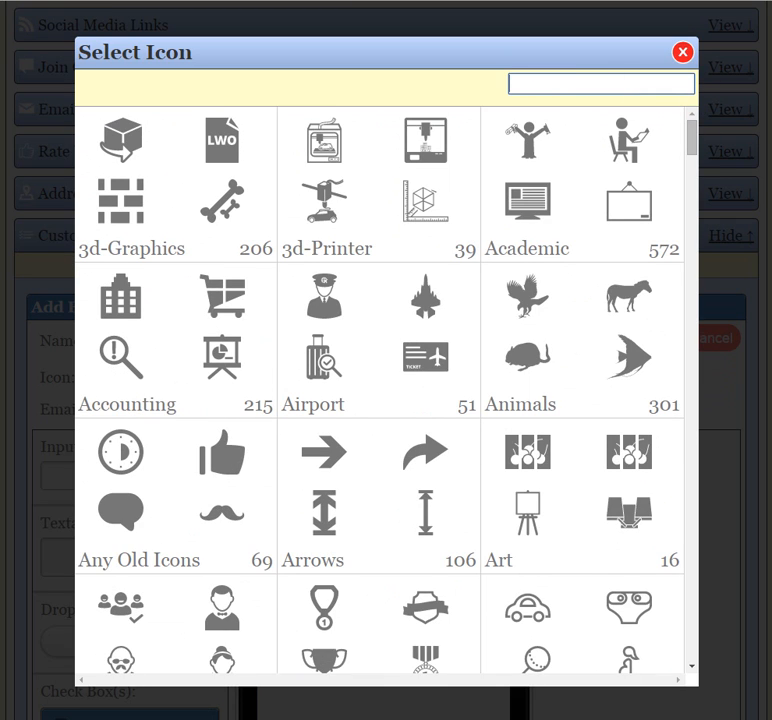
pyautogui.write('form')
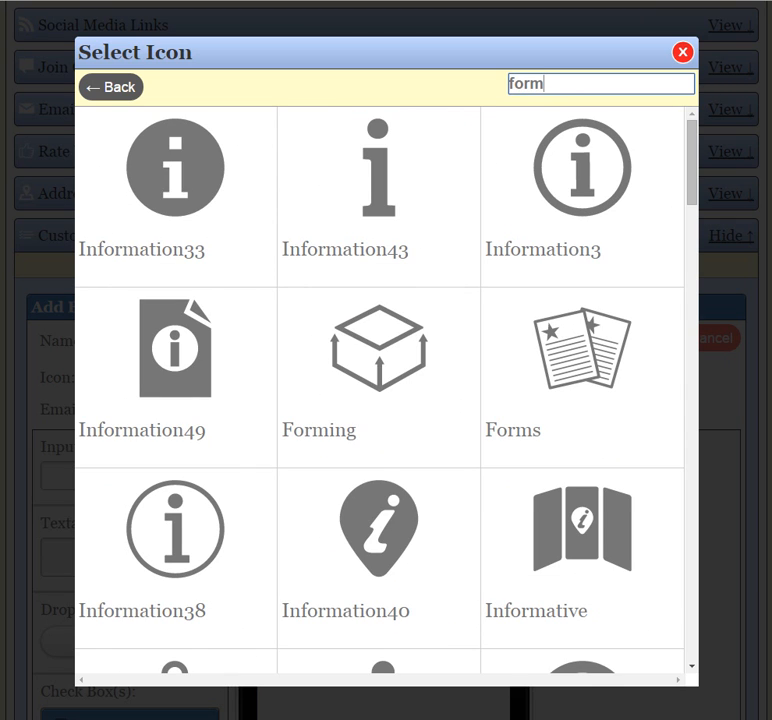
pyautogui.scroll(-1, 691, 188)
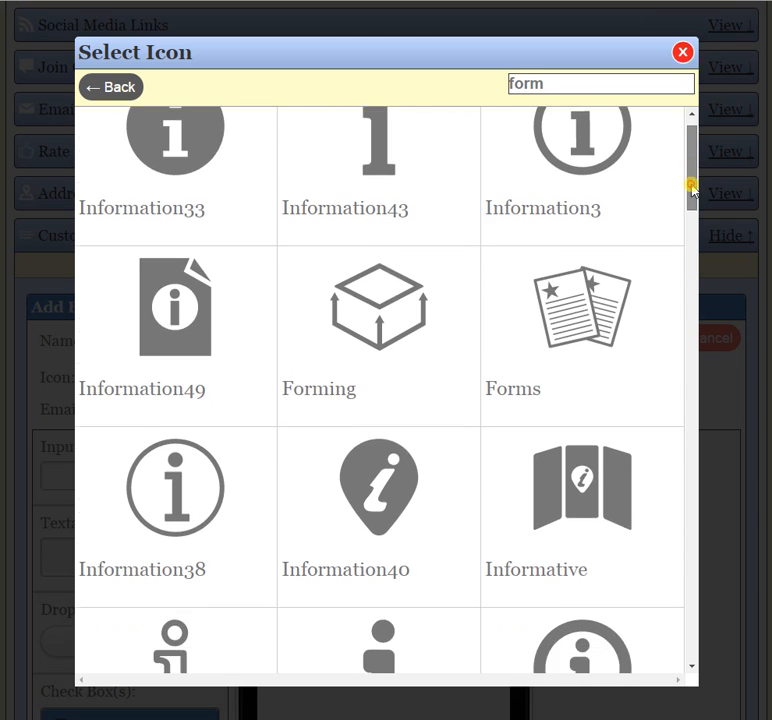
pyautogui.moveTo(691, 188); pyautogui.dragTo(726, 530)
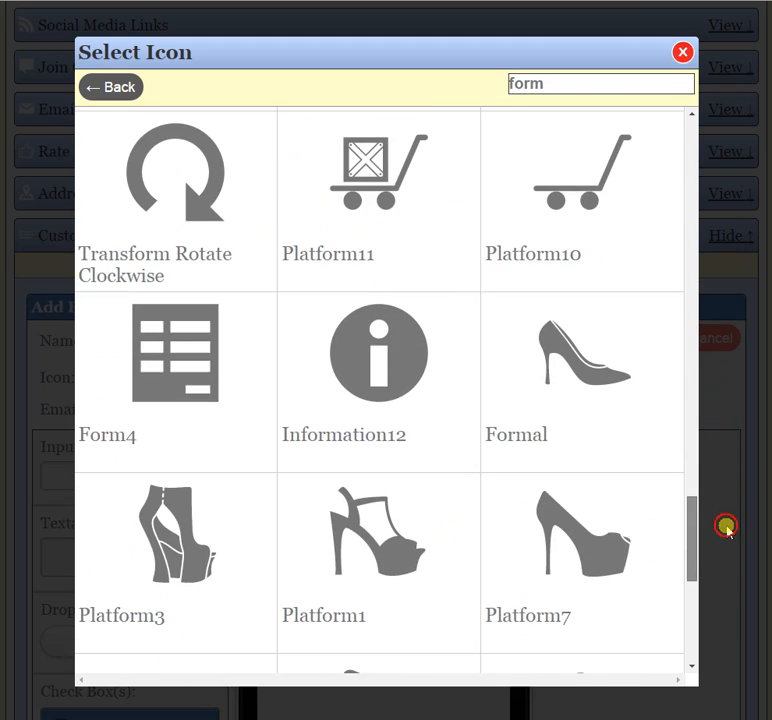
pyautogui.click(189, 361)
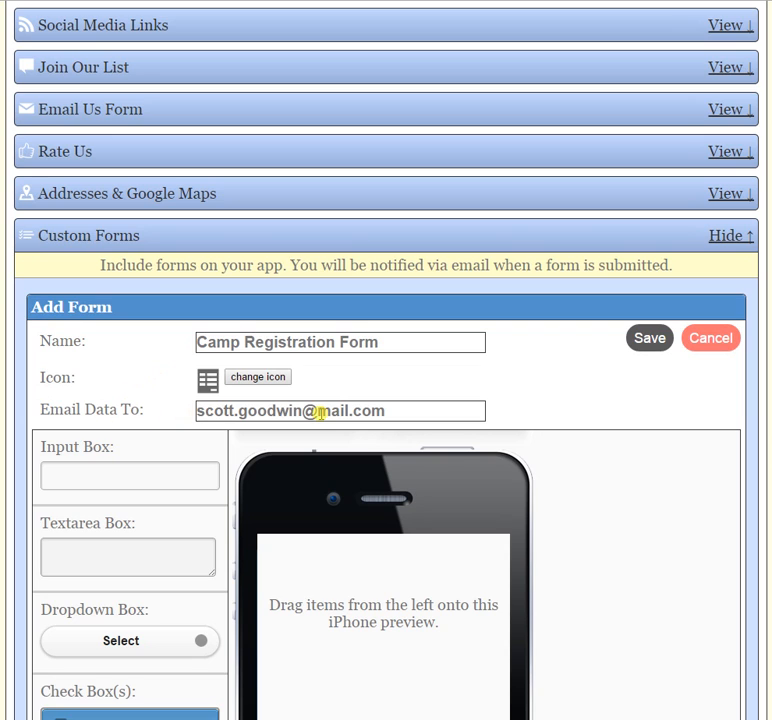
# - Change the mail provider in the form's data recipient e-mail address to yahoo
pyautogui.moveTo(319, 411); pyautogui.dragTo(358, 409)
pyautogui.write('yahoo')
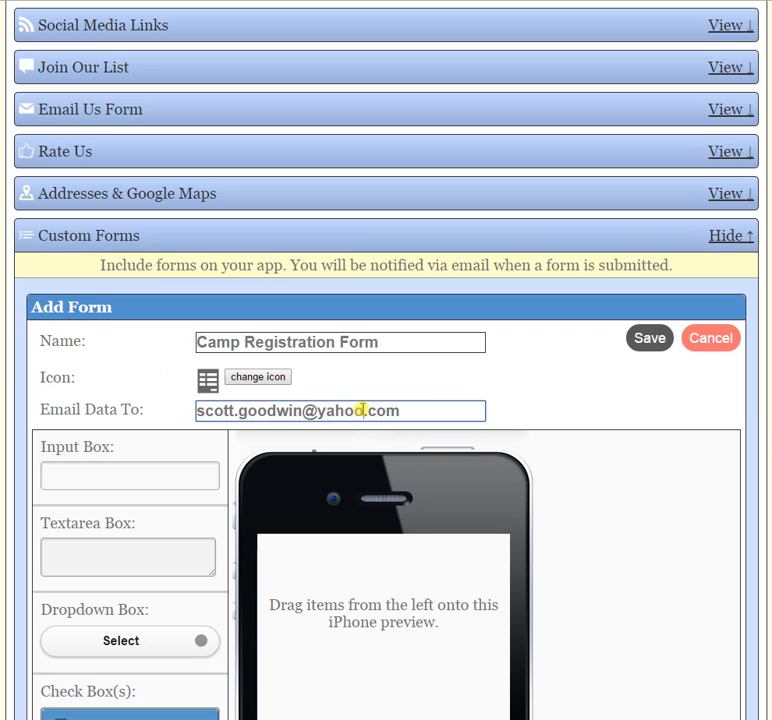
pyautogui.click(570, 408)
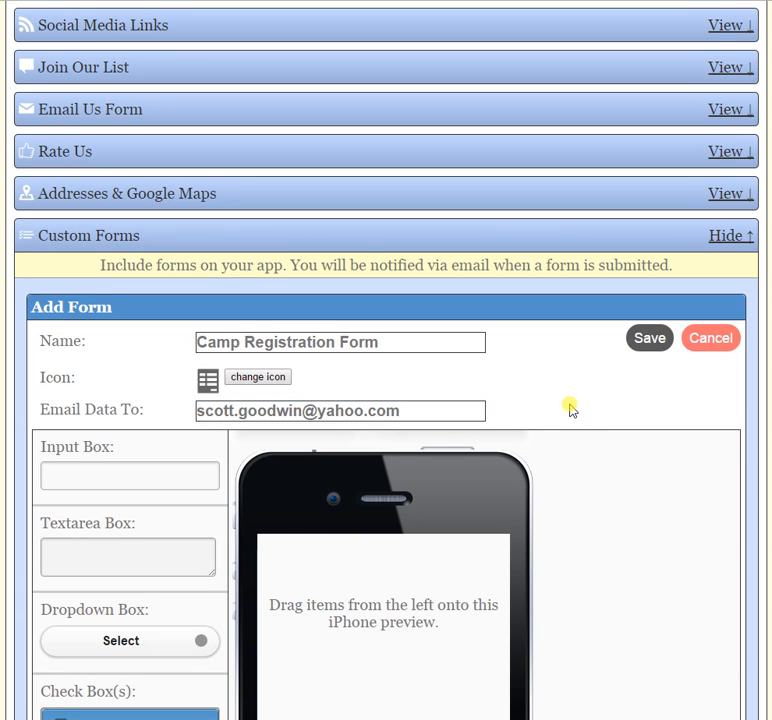
# - Add a required input box titled "Camper Name" to the phone preview, keeping its type as Text & Numbers
pyautogui.scroll(-4, 582, 443)
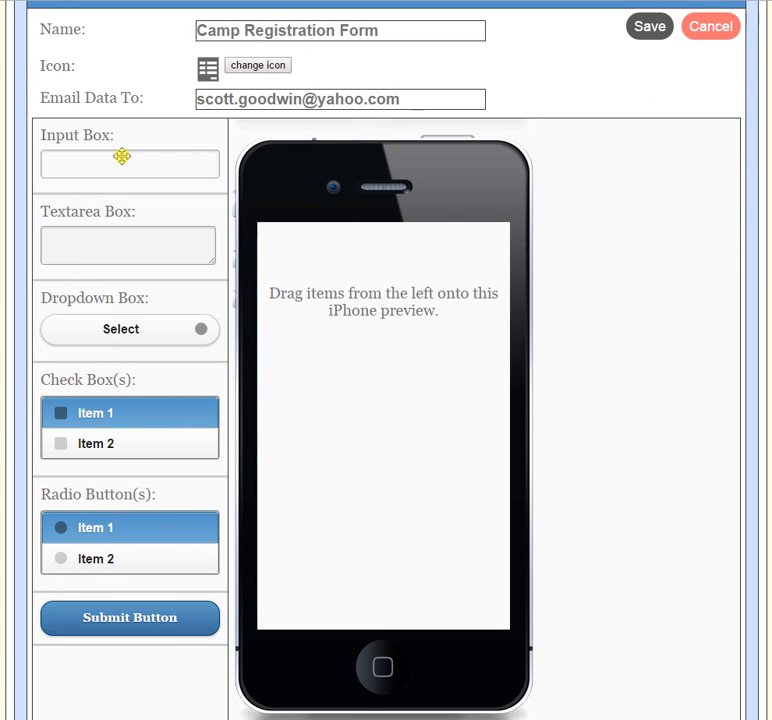
pyautogui.moveTo(112, 157); pyautogui.dragTo(345, 293)
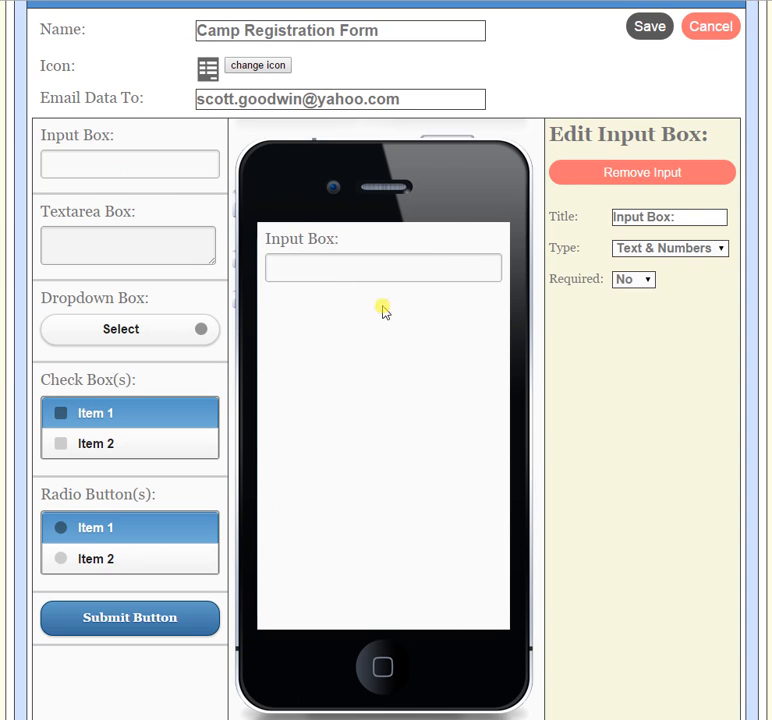
pyautogui.click(634, 217)
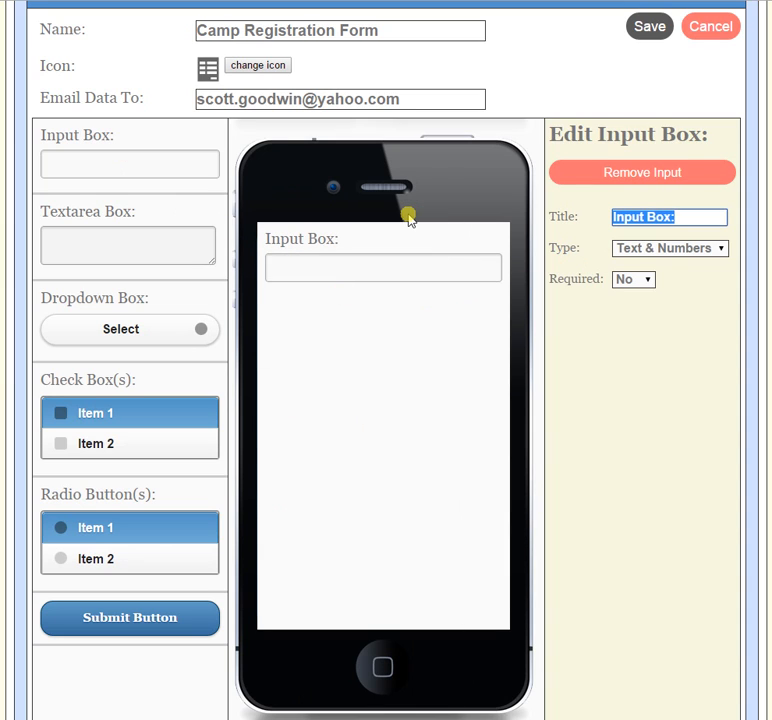
pyautogui.write('Camper Name')
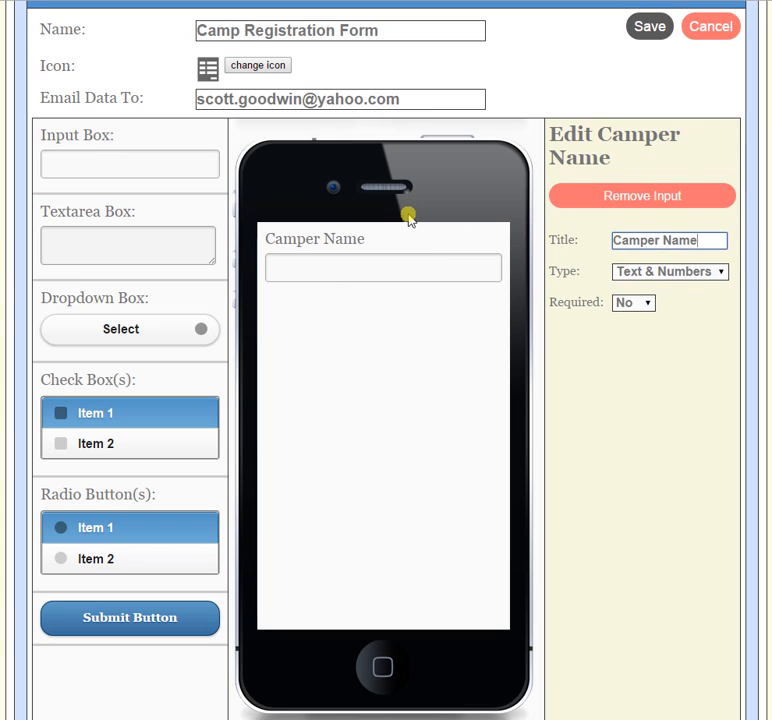
pyautogui.click(675, 275)
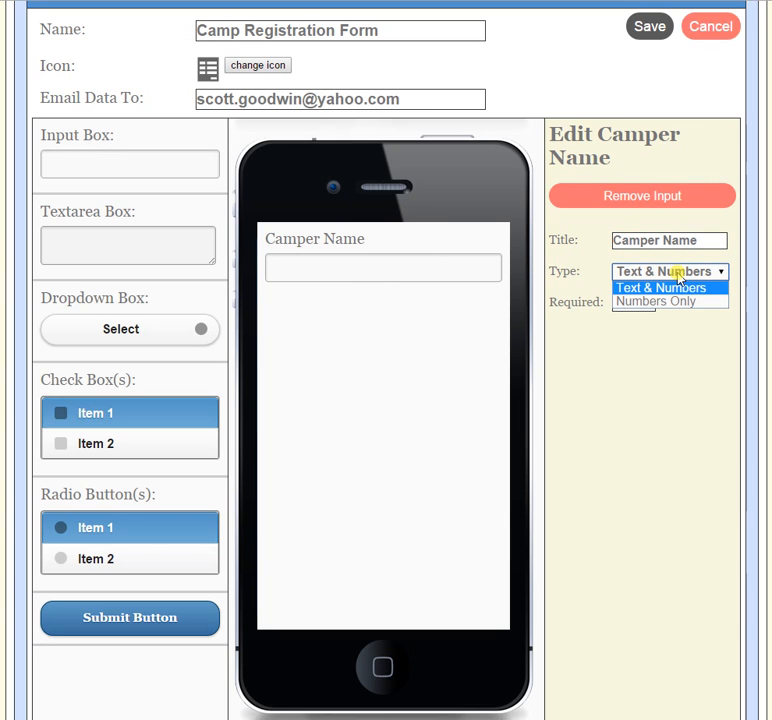
pyautogui.click(678, 275)
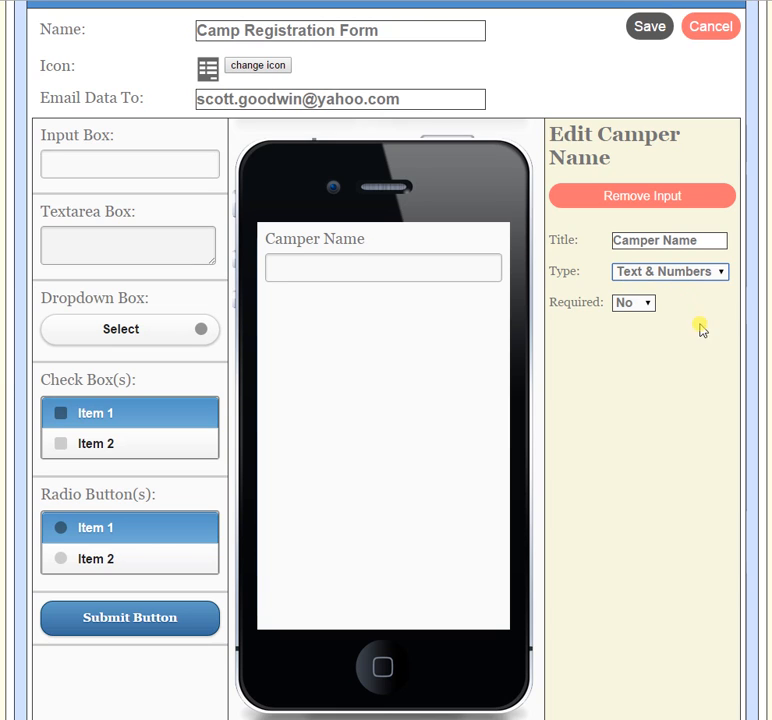
pyautogui.click(645, 303)
pyautogui.click(643, 333)
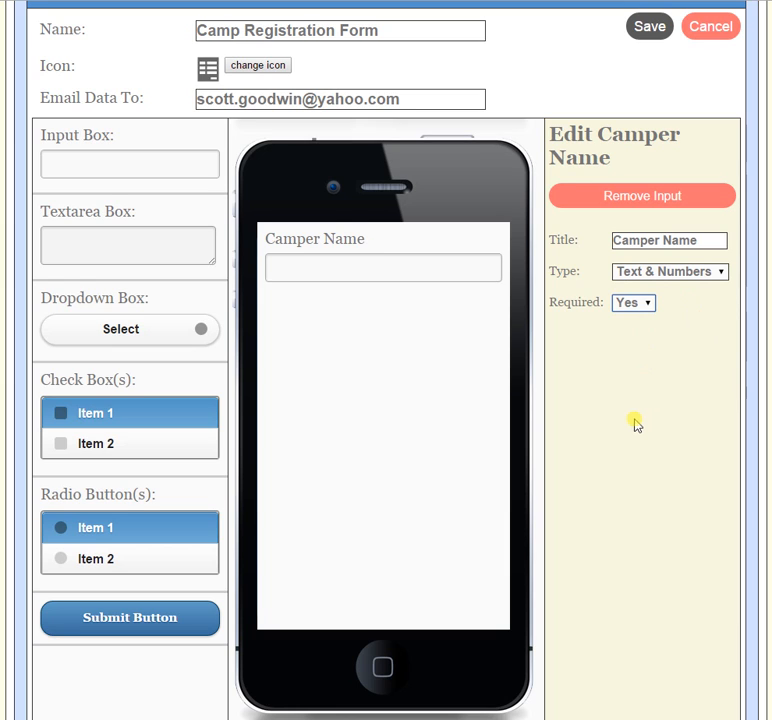
# - Add a required dropdown box titled "Camper Age" below the Camper Name field
pyautogui.scroll(1, 577, 471)
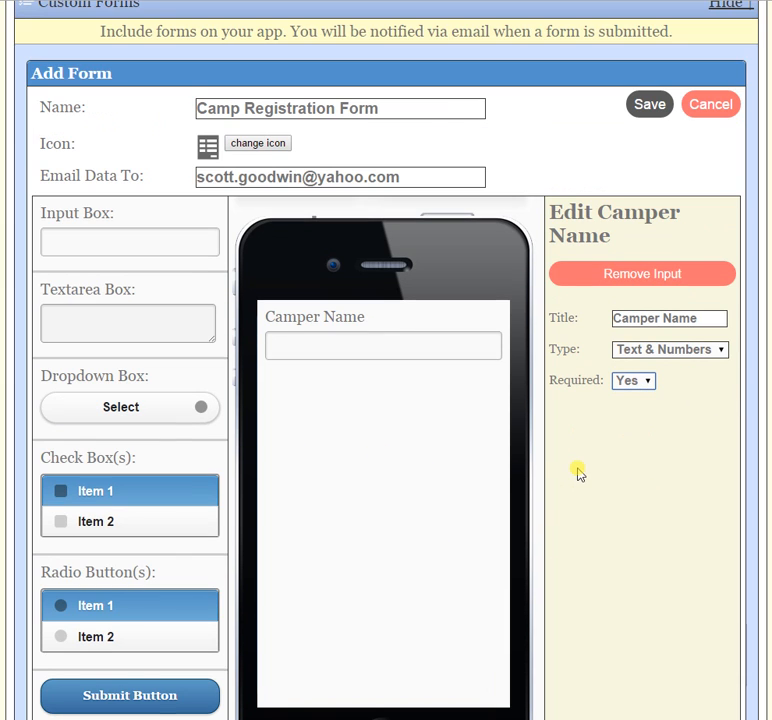
pyautogui.scroll(-1, 577, 473)
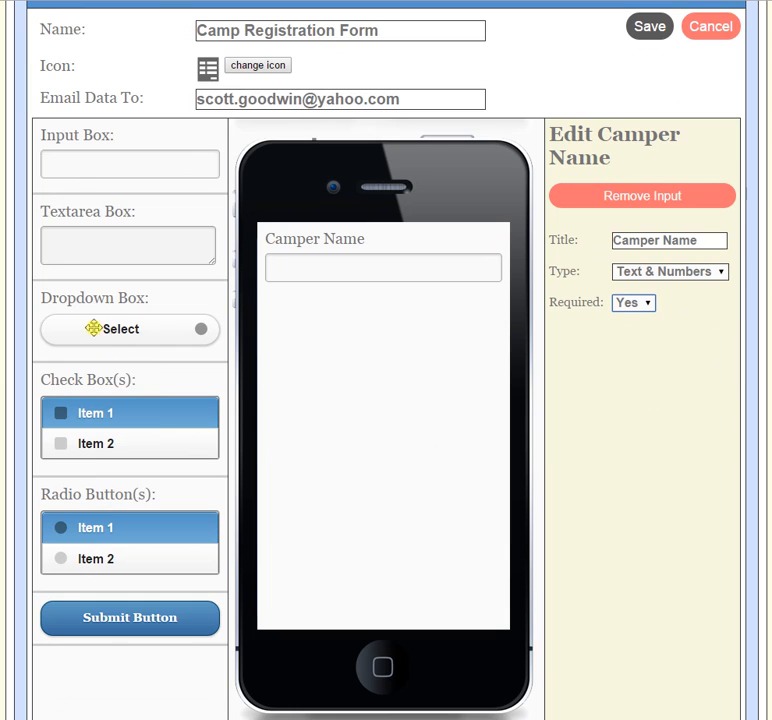
pyautogui.moveTo(93, 328); pyautogui.dragTo(367, 355)
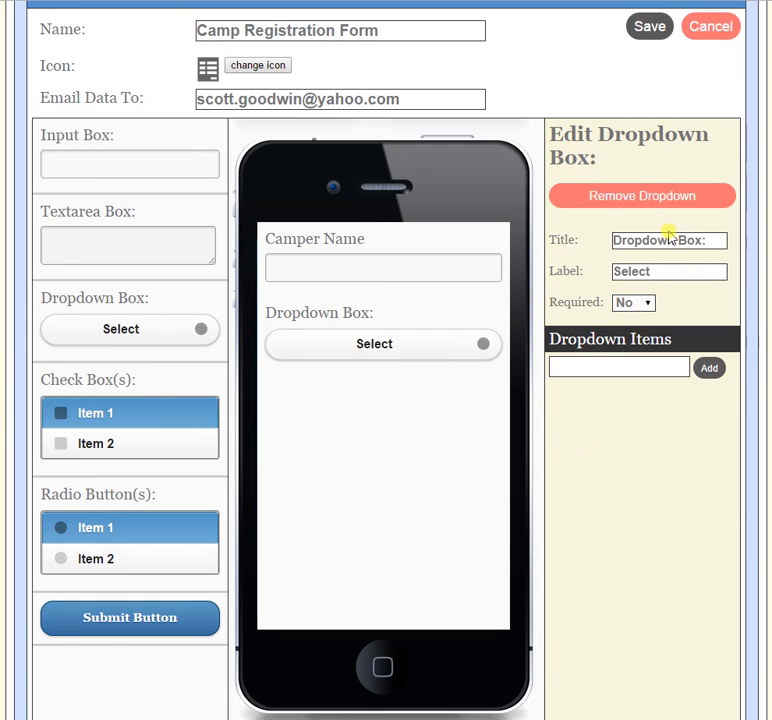
pyautogui.moveTo(712, 241); pyautogui.dragTo(572, 241)
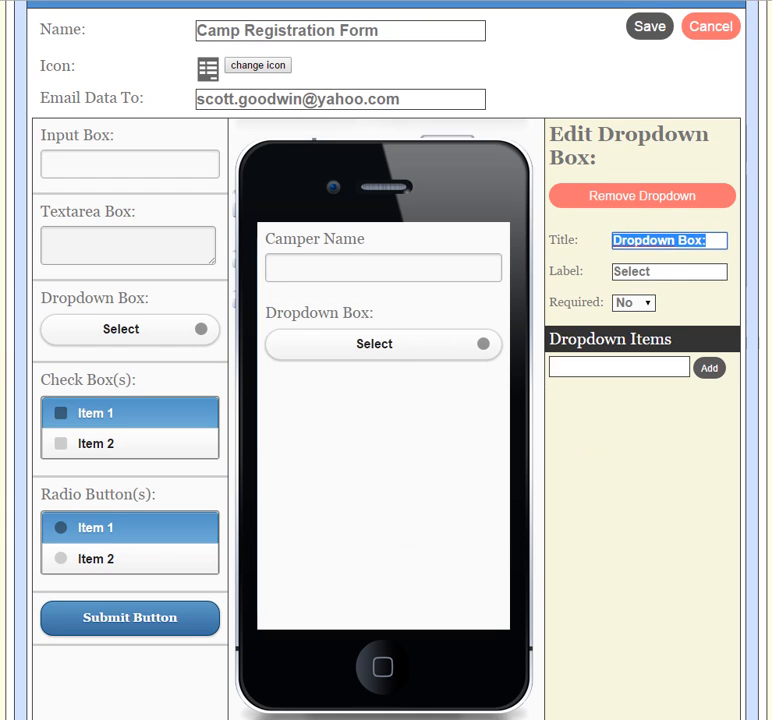
pyautogui.press('BackSpace')
pyautogui.write('Ca')
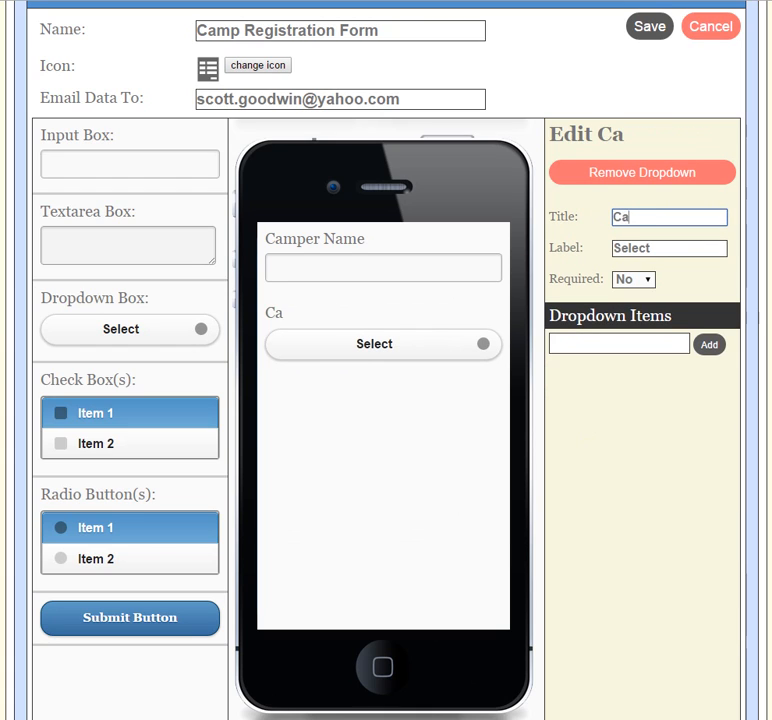
pyautogui.write('mper Age')
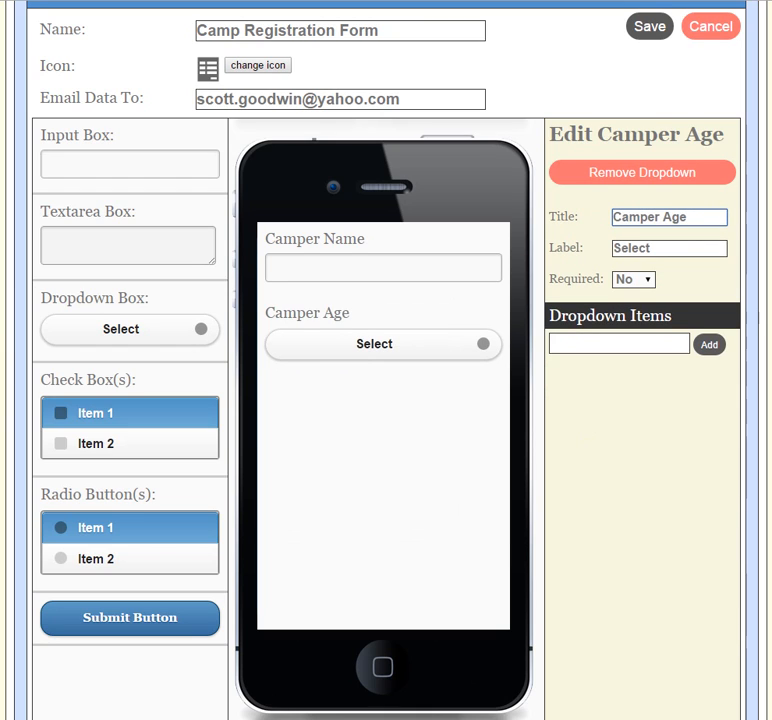
pyautogui.click(645, 281)
pyautogui.click(634, 311)
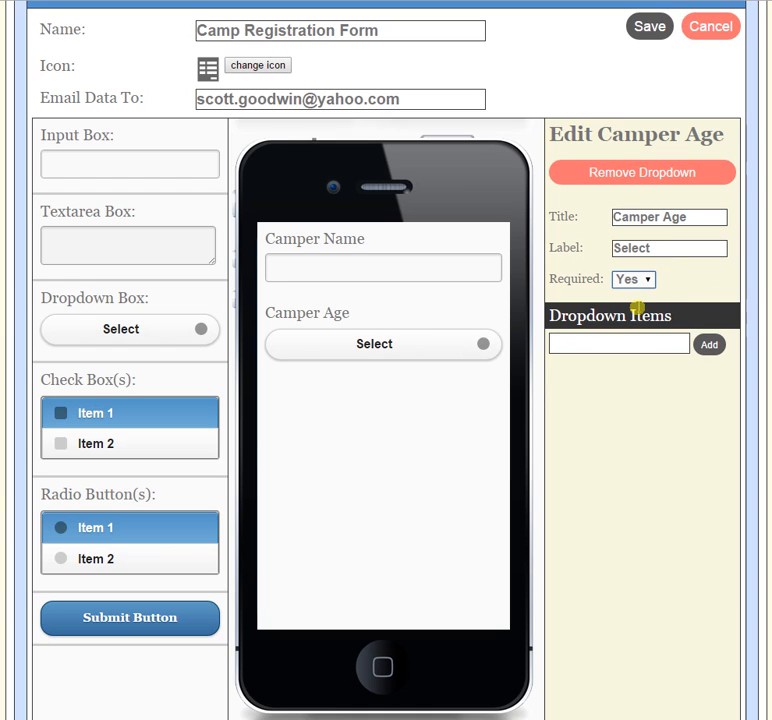
# - Add the items 6-8, 9-12 and 13-15 to the Camper Age dropdown
pyautogui.click(615, 347)
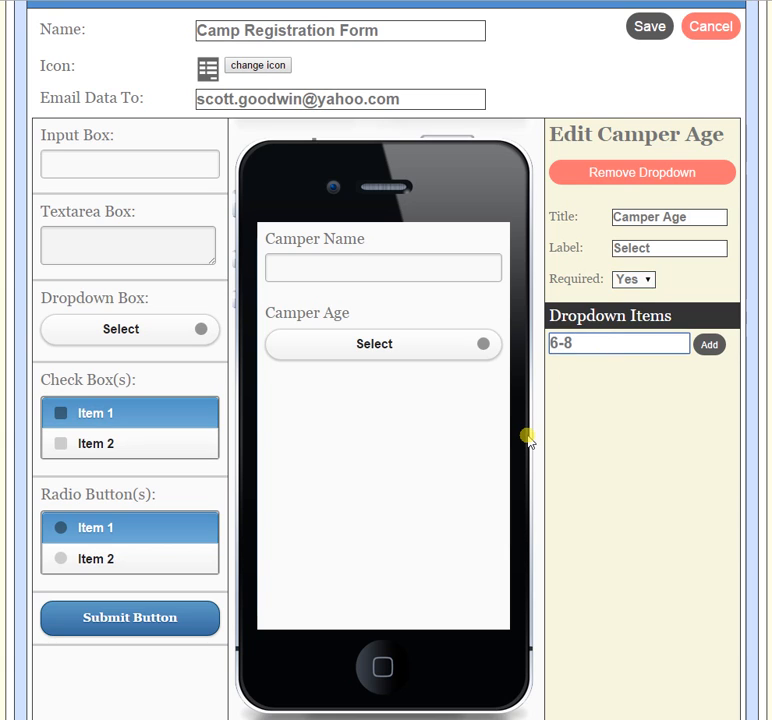
pyautogui.write('6-8')
pyautogui.click(709, 345)
pyautogui.click(614, 343)
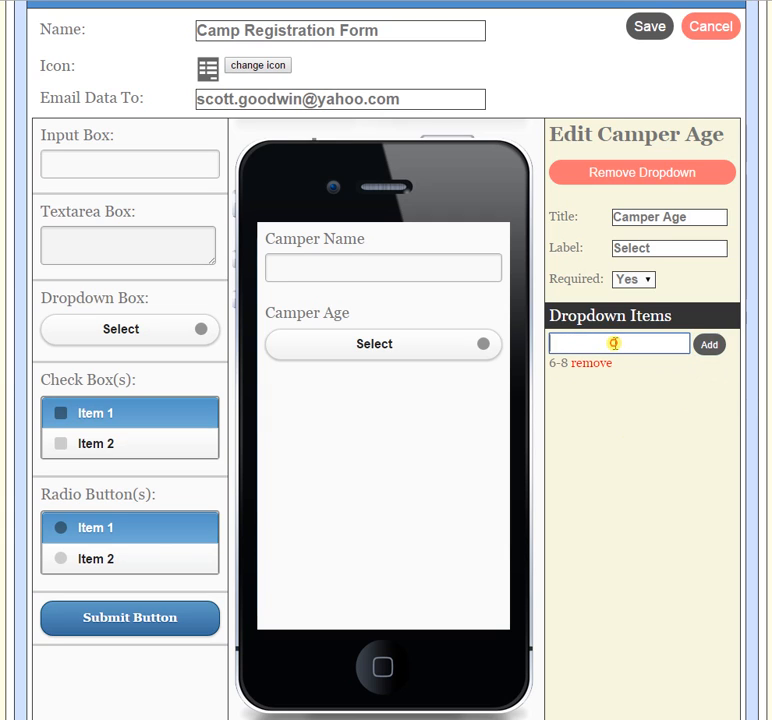
pyautogui.write('9-12')
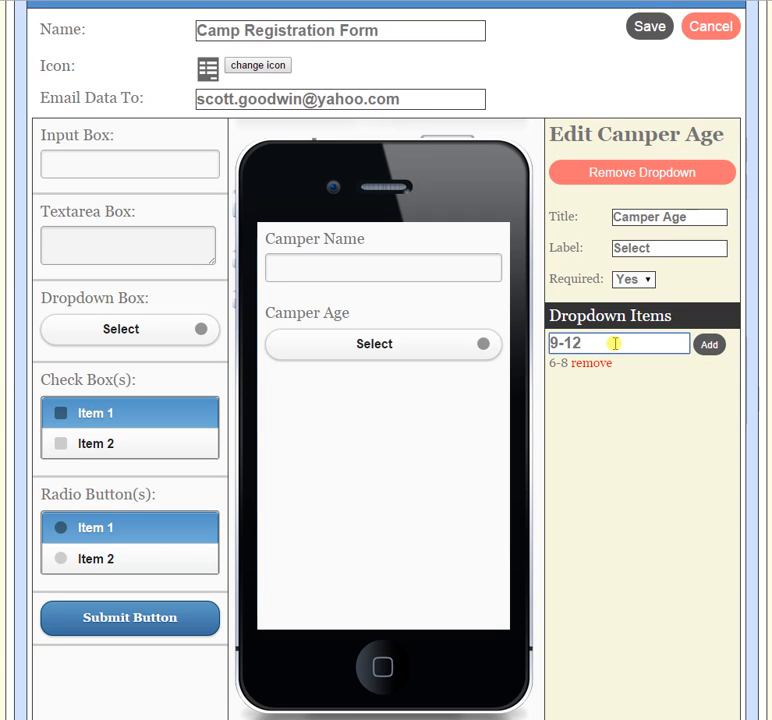
pyautogui.click(709, 346)
pyautogui.click(637, 344)
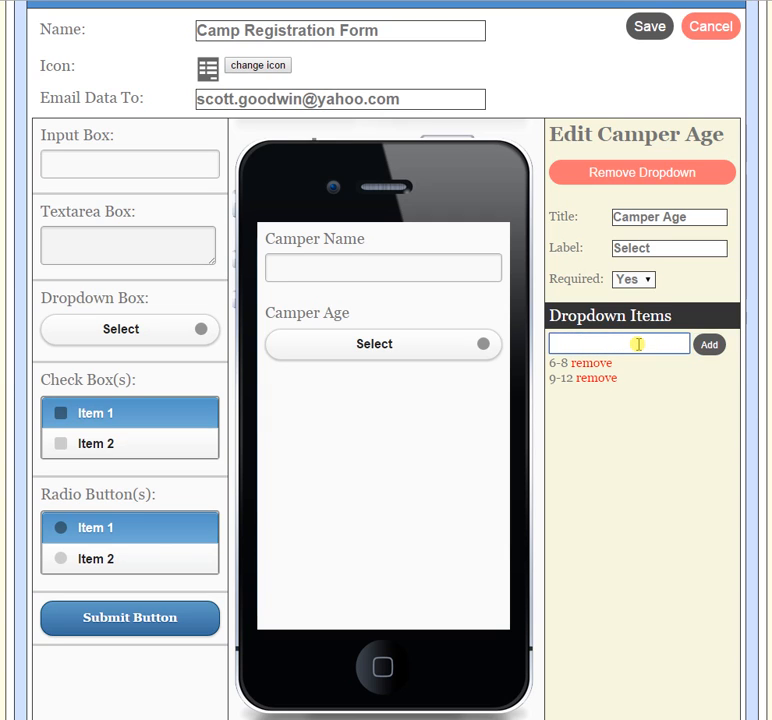
pyautogui.write('13-15')
pyautogui.click(707, 346)
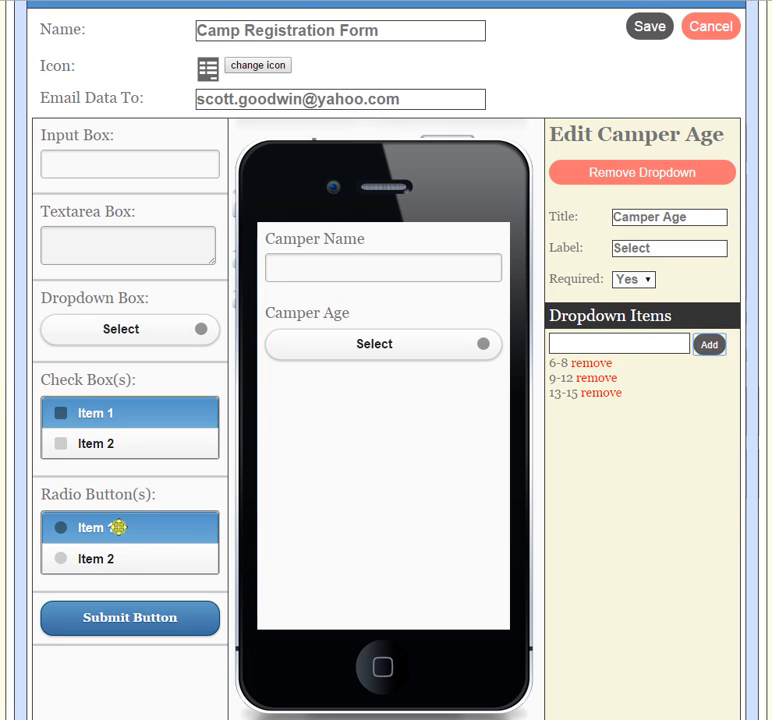
# - Add a required radio button group named "Desired Cabin" below the Camper Age dropdown
pyautogui.moveTo(344, 486); pyautogui.dragTo(340, 492)
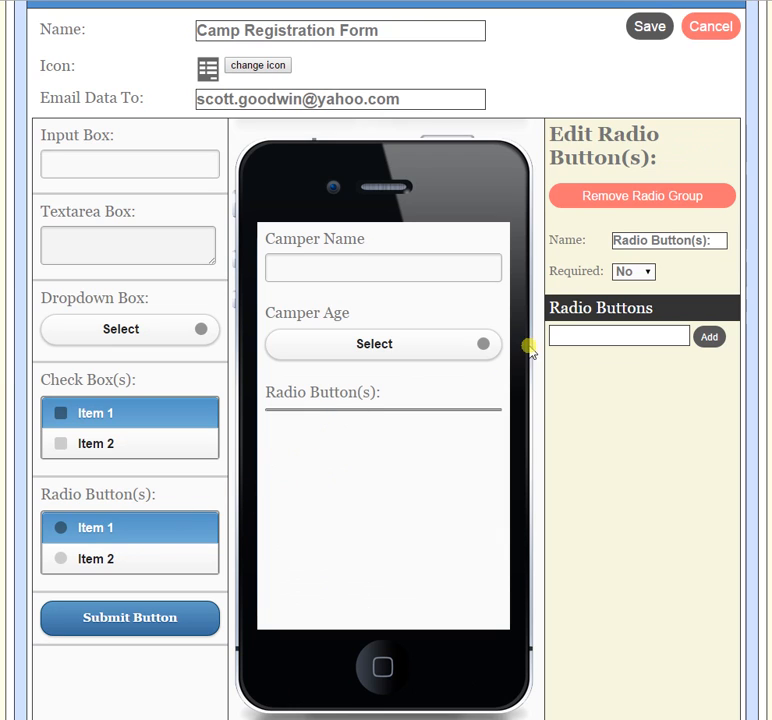
pyautogui.moveTo(714, 243); pyautogui.dragTo(478, 239)
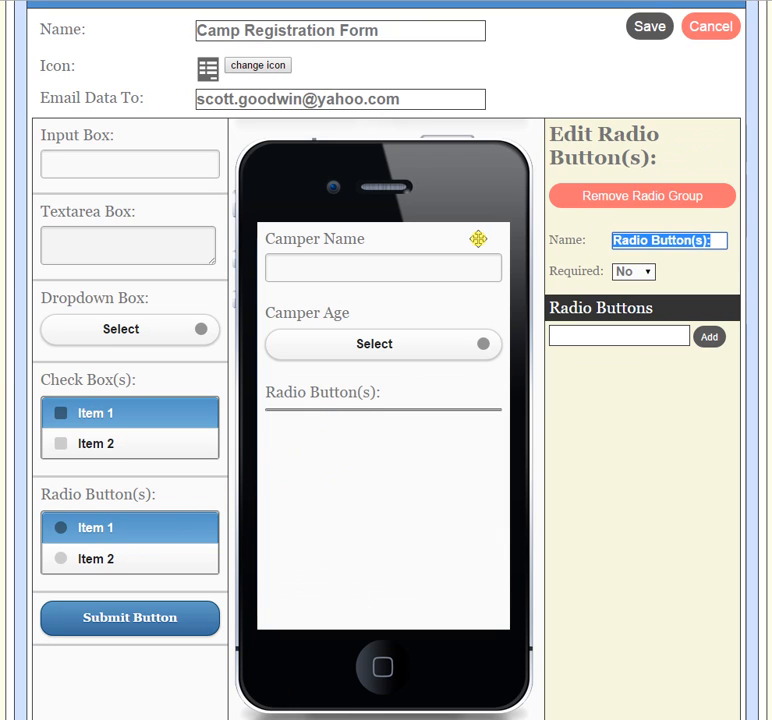
pyautogui.write('Desi')
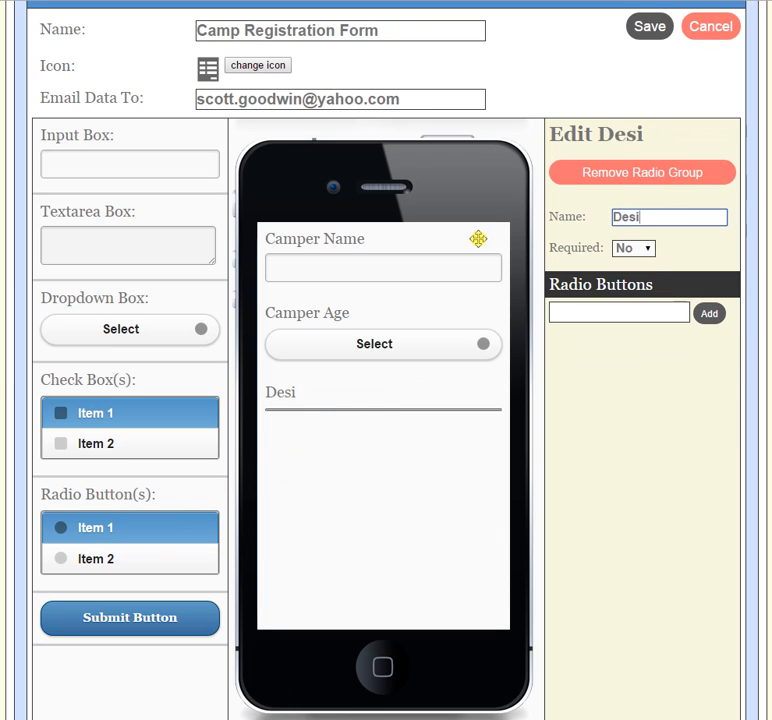
pyautogui.write('red CAbi')
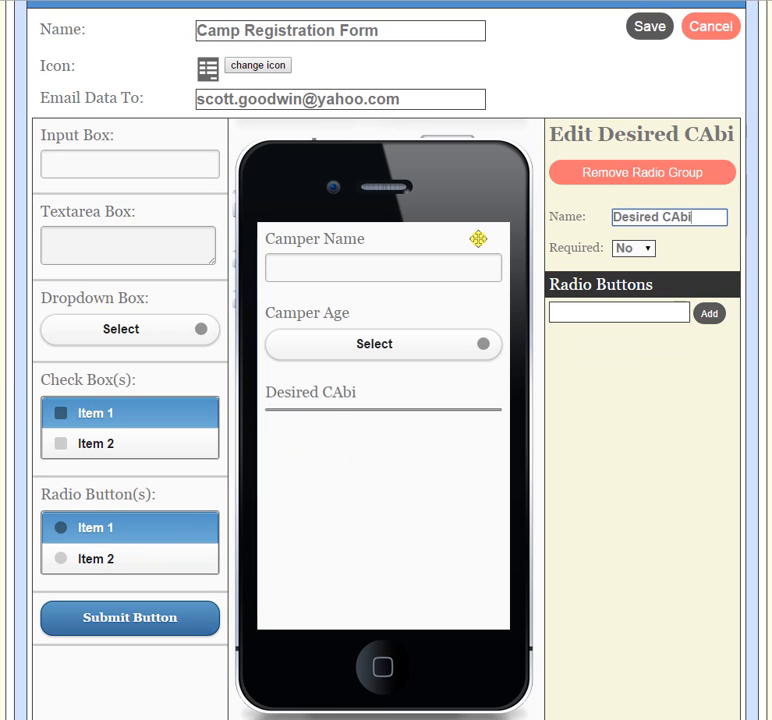
pyautogui.press('BackSpace')
pyautogui.press('BackSpace')
pyautogui.press('BackSpace')
pyautogui.write('abin')
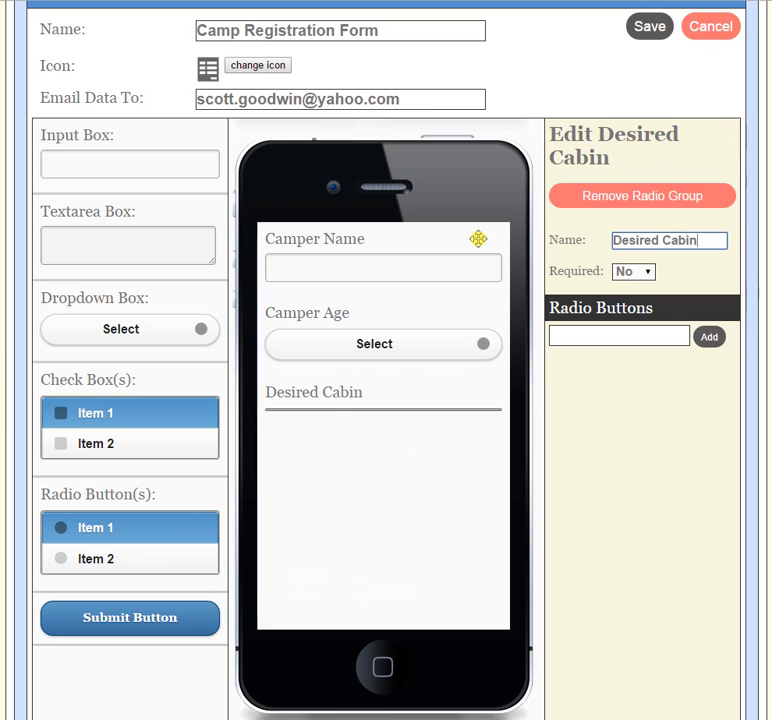
pyautogui.click(636, 272)
pyautogui.click(627, 301)
# - Add the options Cabin 1, Cabin 2 and Cabin 3 to the Desired Cabin radio group
pyautogui.click(647, 342)
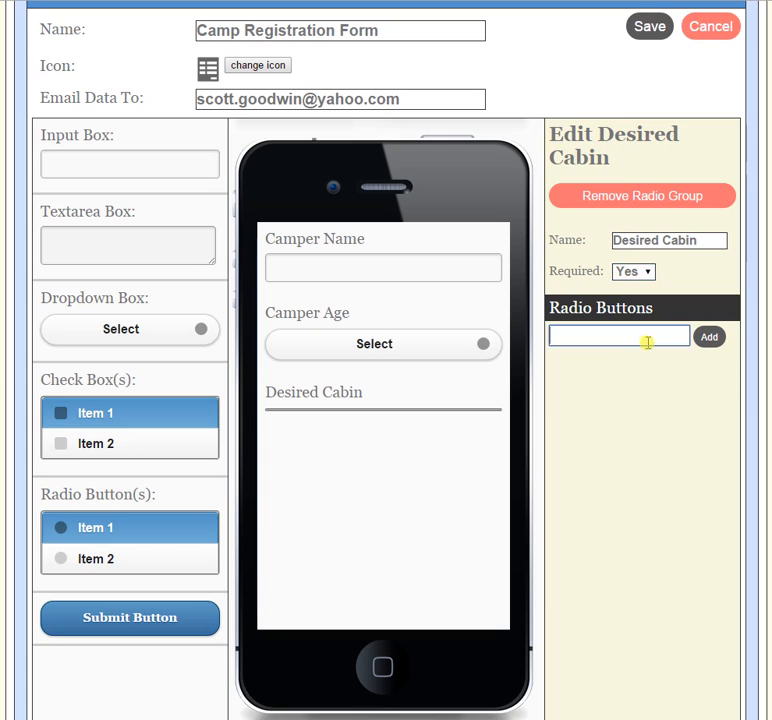
pyautogui.write('Cabin 1')
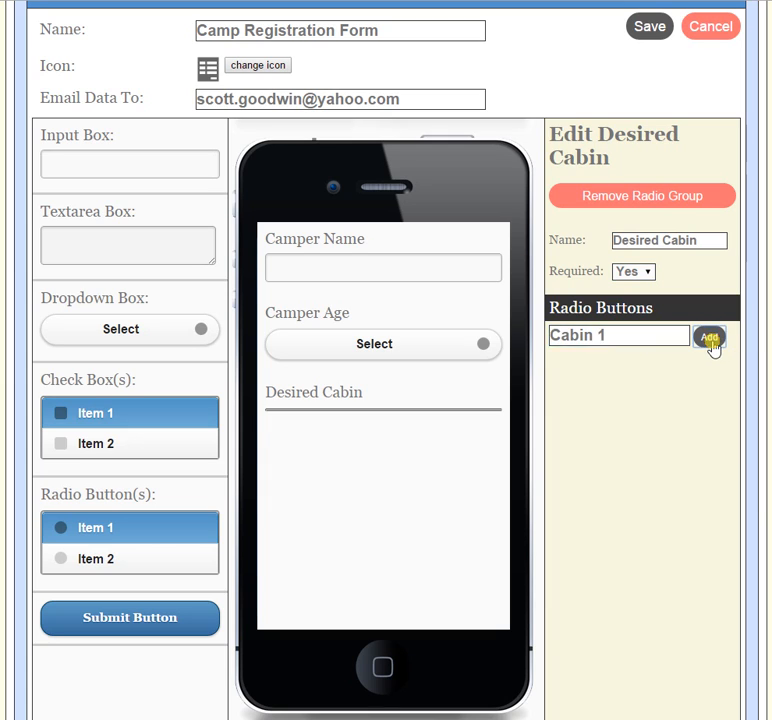
pyautogui.click(709, 337)
pyautogui.click(609, 340)
pyautogui.write('Ca')
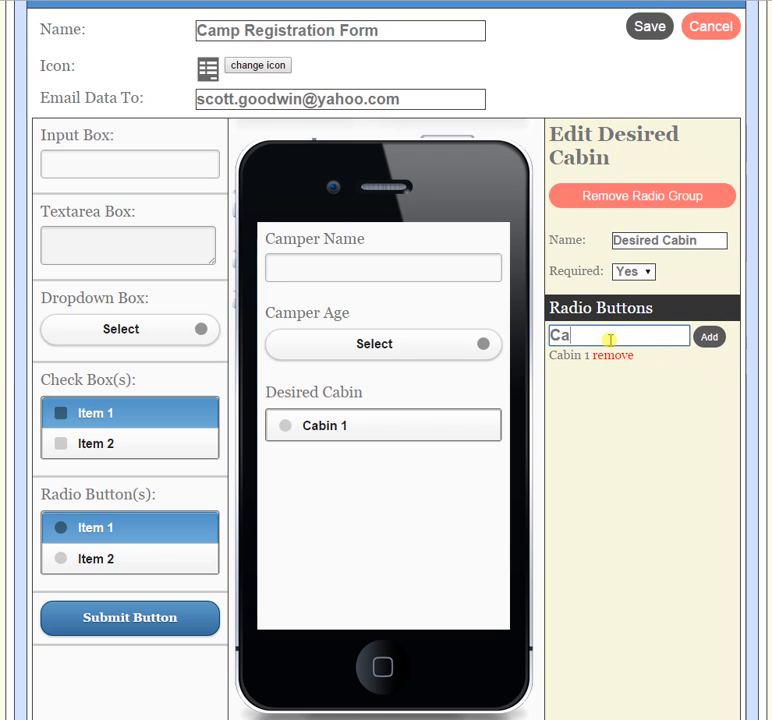
pyautogui.write('bin 2')
pyautogui.click(709, 337)
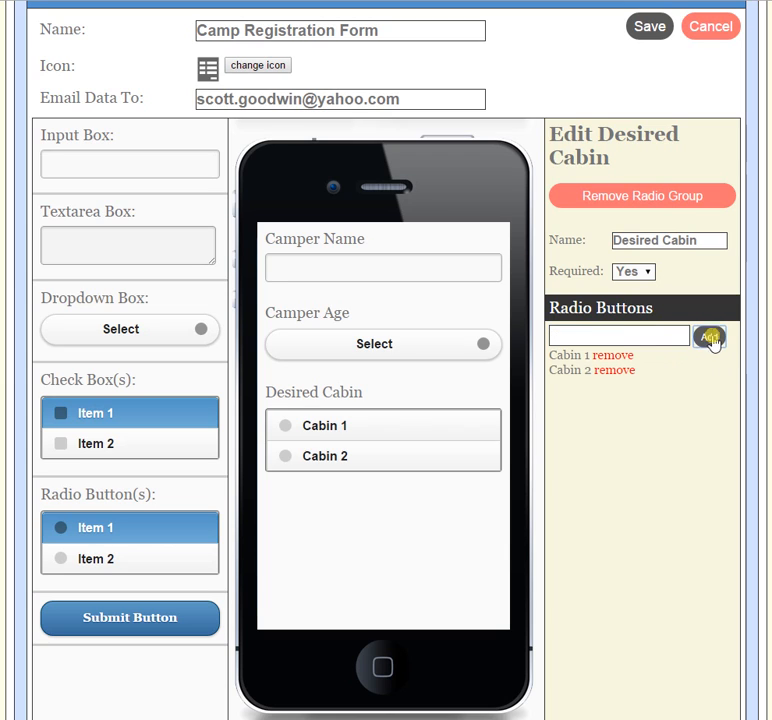
pyautogui.click(634, 340)
pyautogui.write('Cabin')
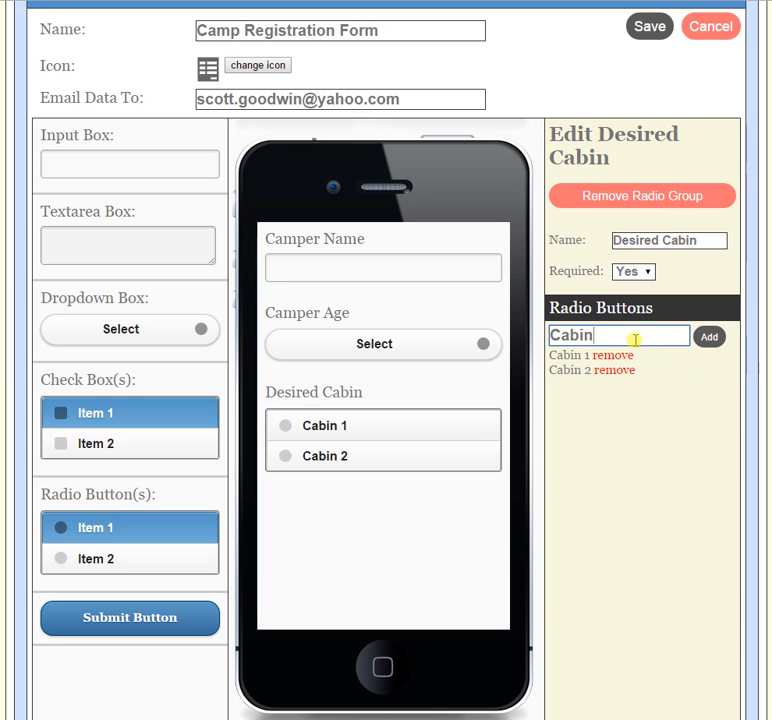
pyautogui.write(' 3')
pyautogui.click(704, 338)
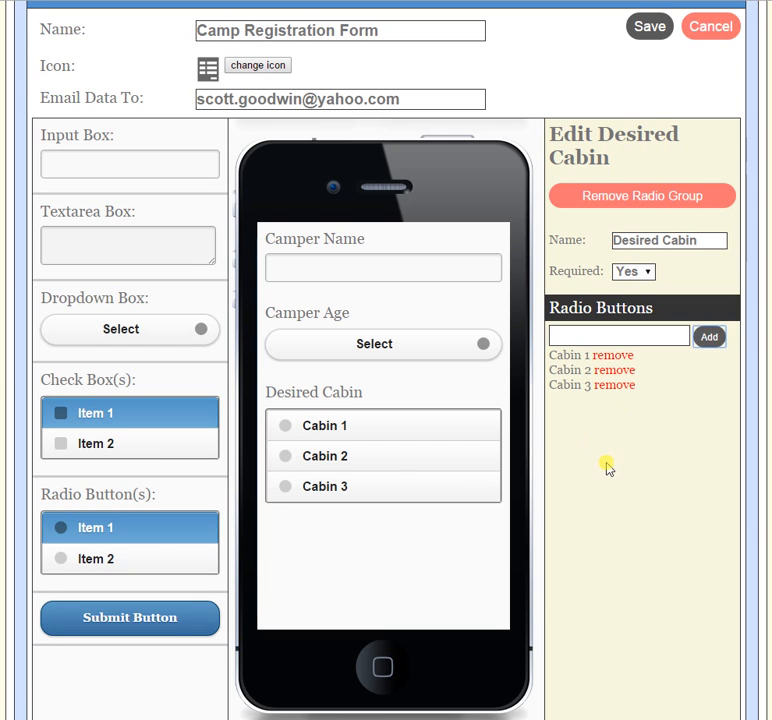
# - Add a second required radio button group named "Has camper been with us before" below Desired Cabin
pyautogui.scroll(-1, 607, 468)
pyautogui.click(373, 461)
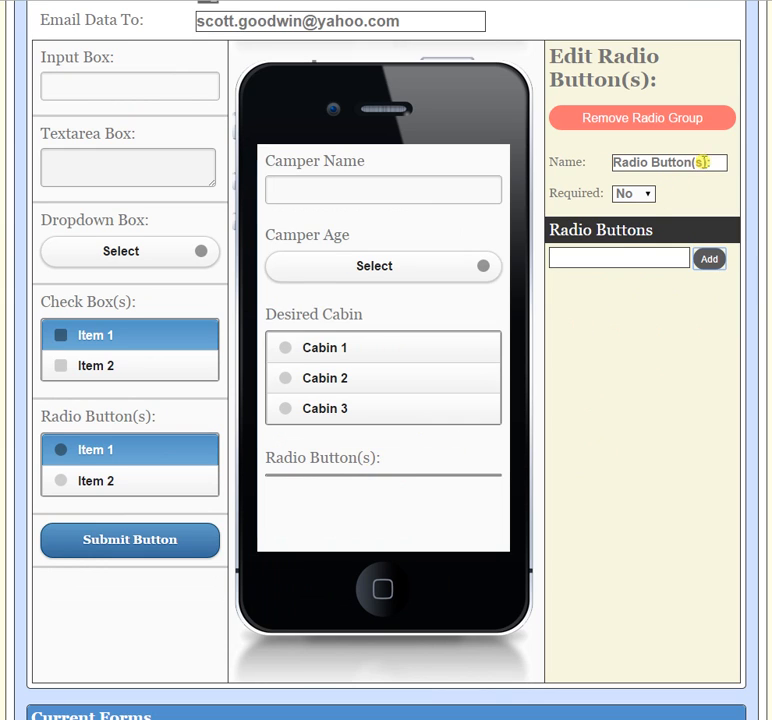
pyautogui.moveTo(717, 160); pyautogui.dragTo(534, 160)
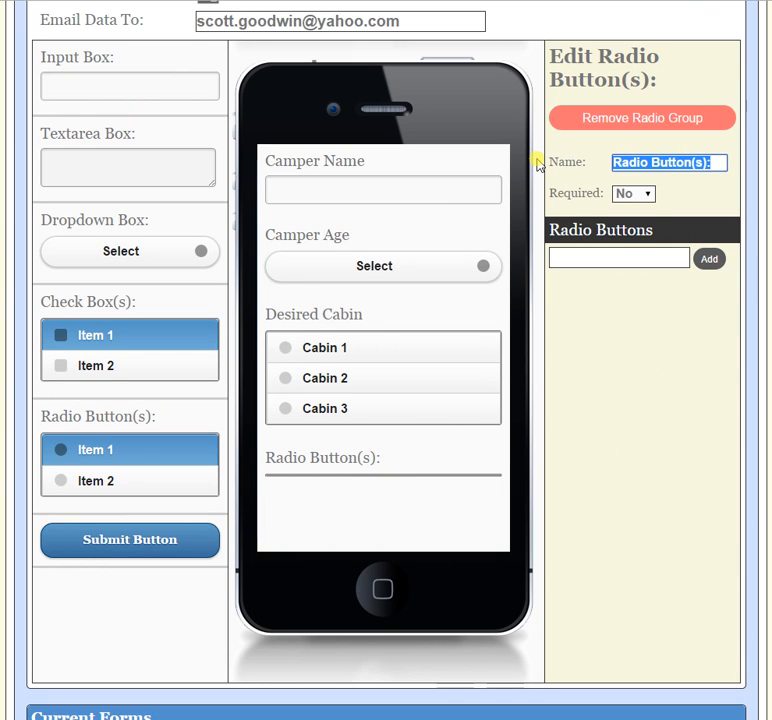
pyautogui.write('Has ')
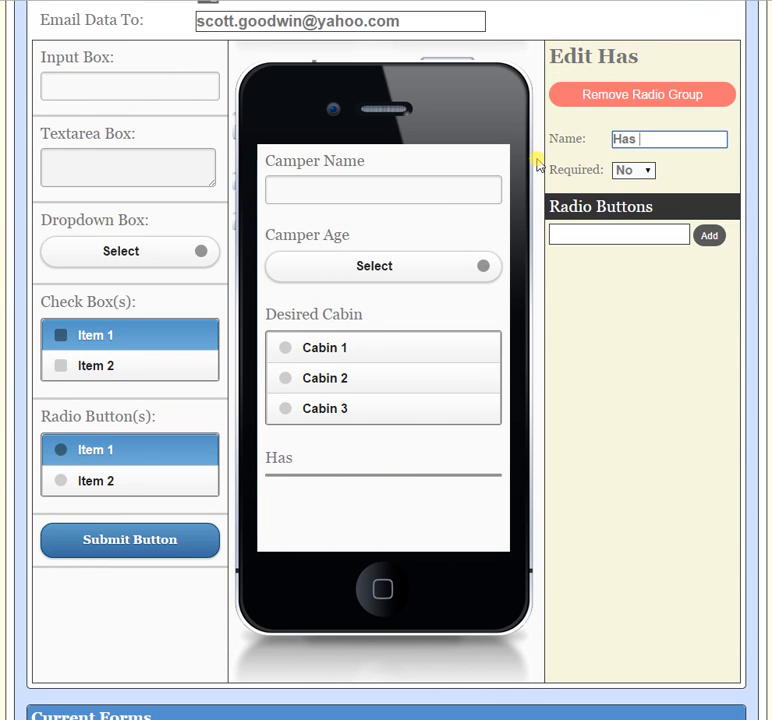
pyautogui.write('camp')
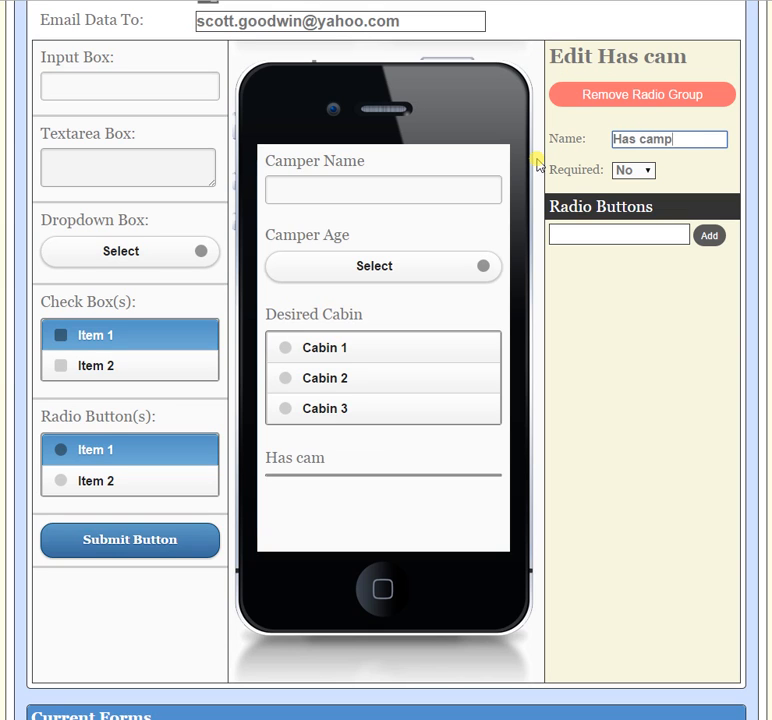
pyautogui.write('er be')
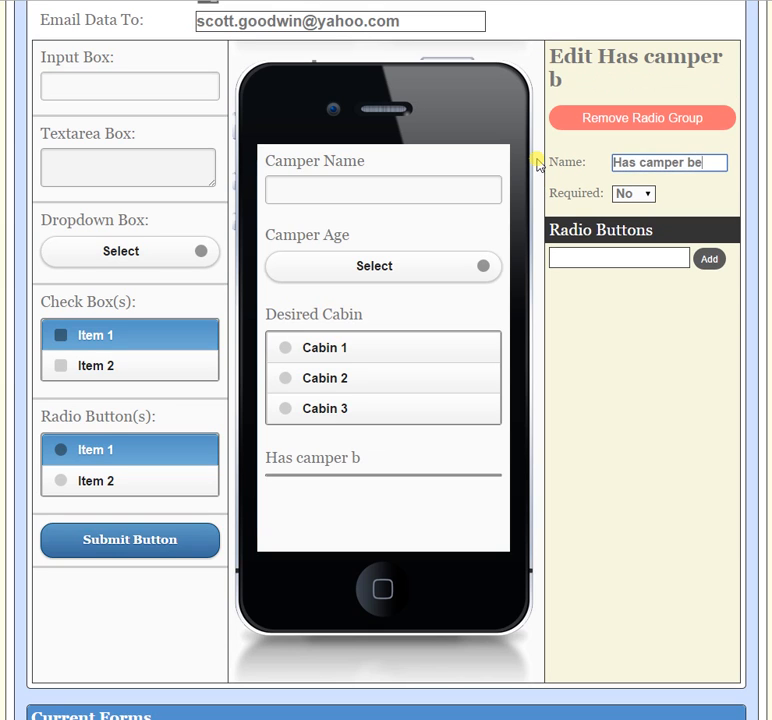
pyautogui.write('en with us before')
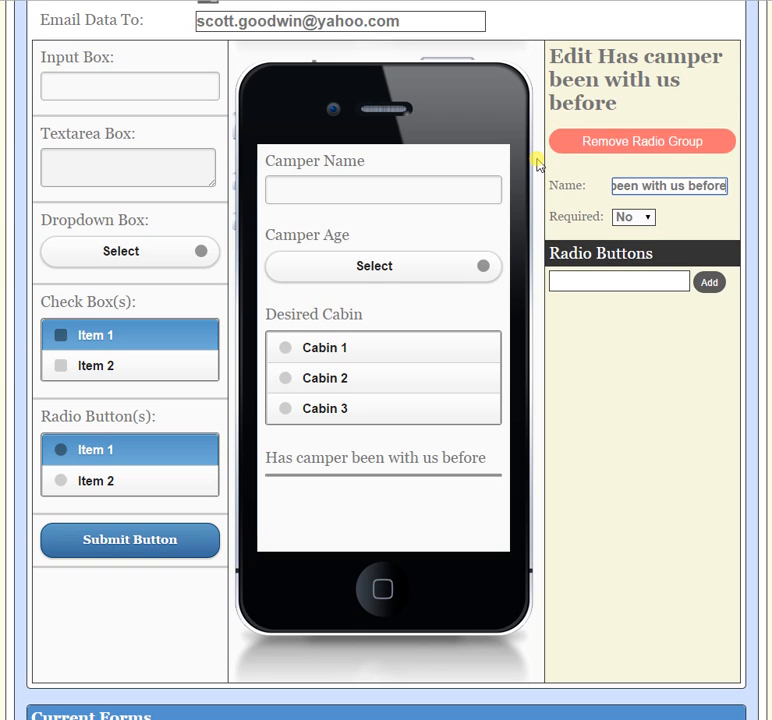
pyautogui.click(640, 218)
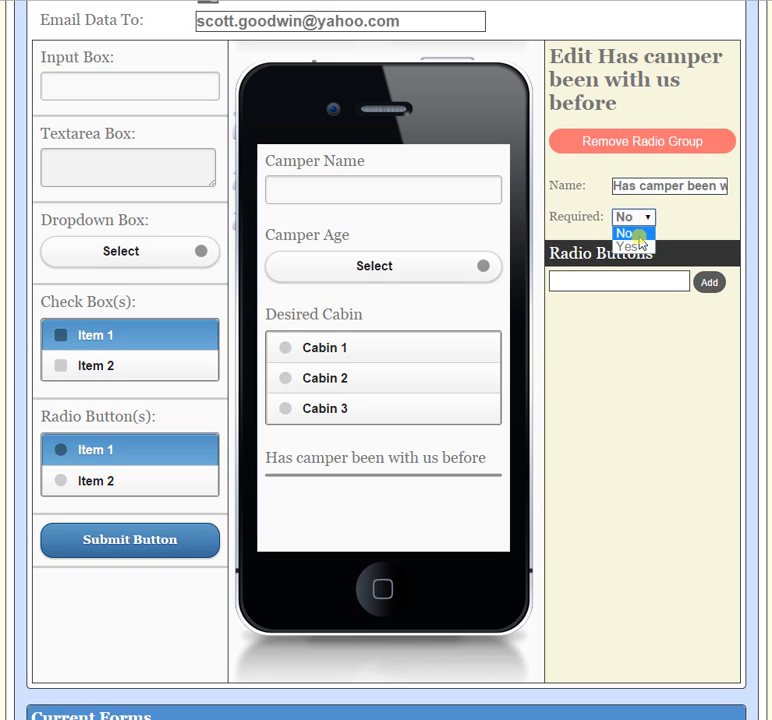
pyautogui.click(636, 248)
# - Add the options Yes and No to the "Has camper been with us before" radio group
pyautogui.click(620, 277)
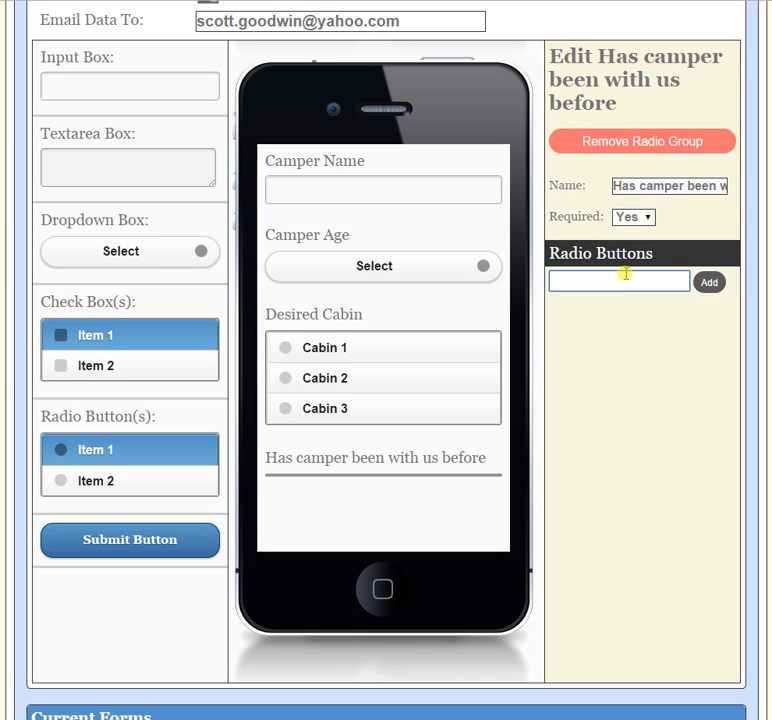
pyautogui.click(709, 283)
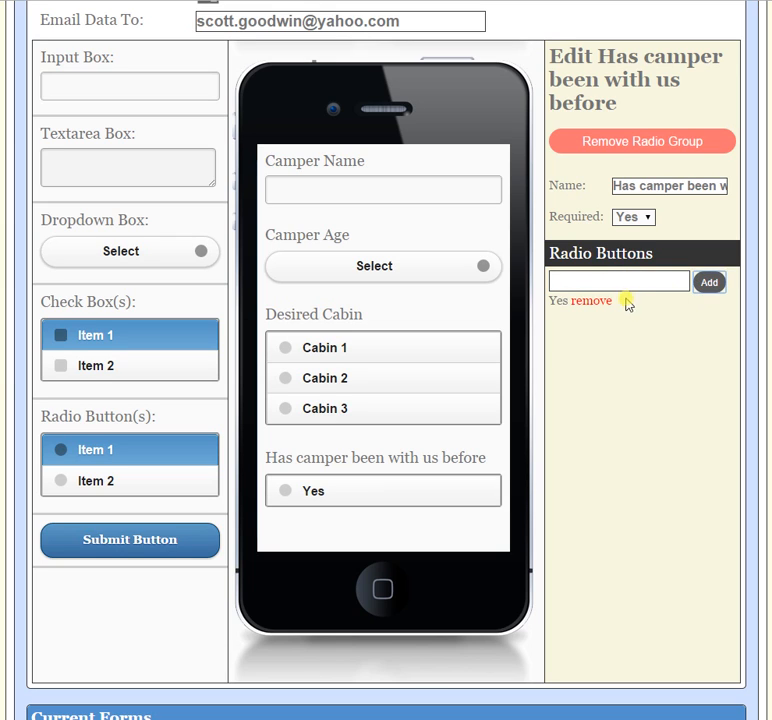
pyautogui.click(620, 282)
pyautogui.write('No')
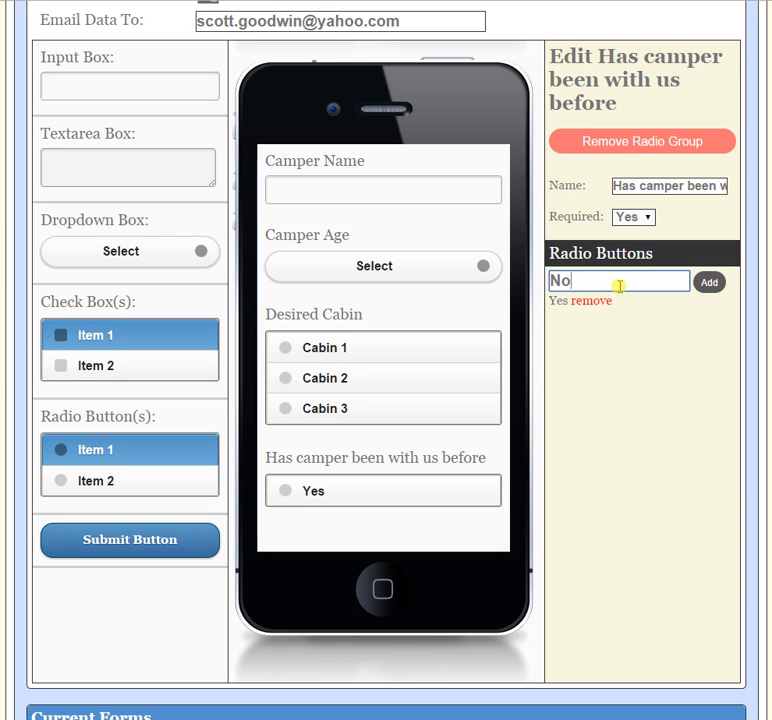
pyautogui.click(706, 284)
# - Add an optional textarea box titled "Comments or Questions" below the "Has camper been with us before" group
pyautogui.moveTo(504, 363); pyautogui.dragTo(506, 444)
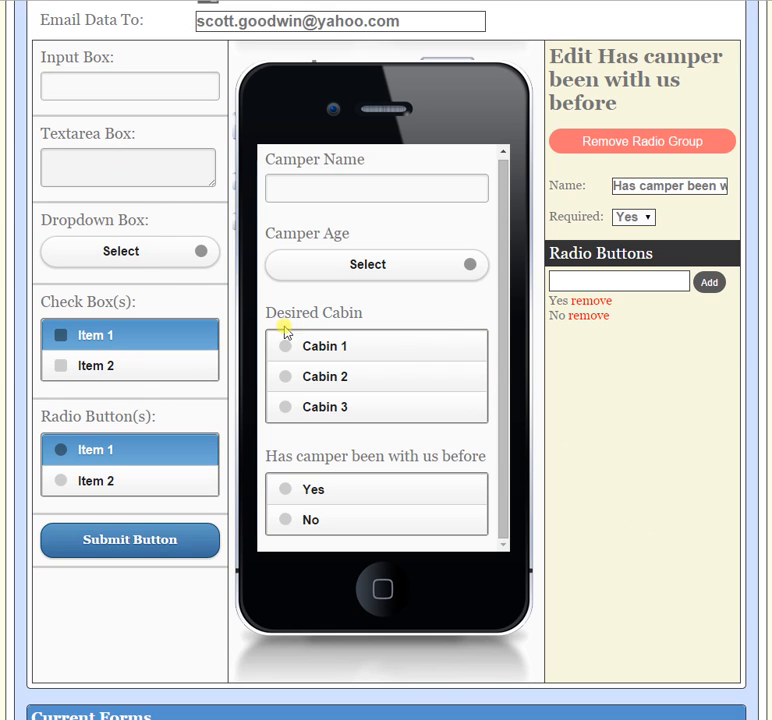
pyautogui.click(499, 383)
pyautogui.moveTo(506, 242); pyautogui.dragTo(509, 498)
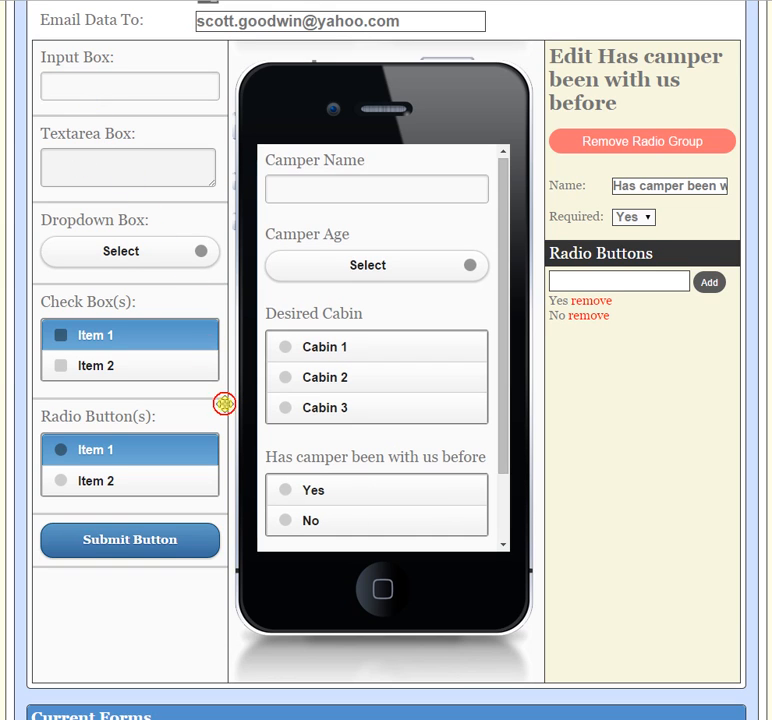
pyautogui.click(285, 546)
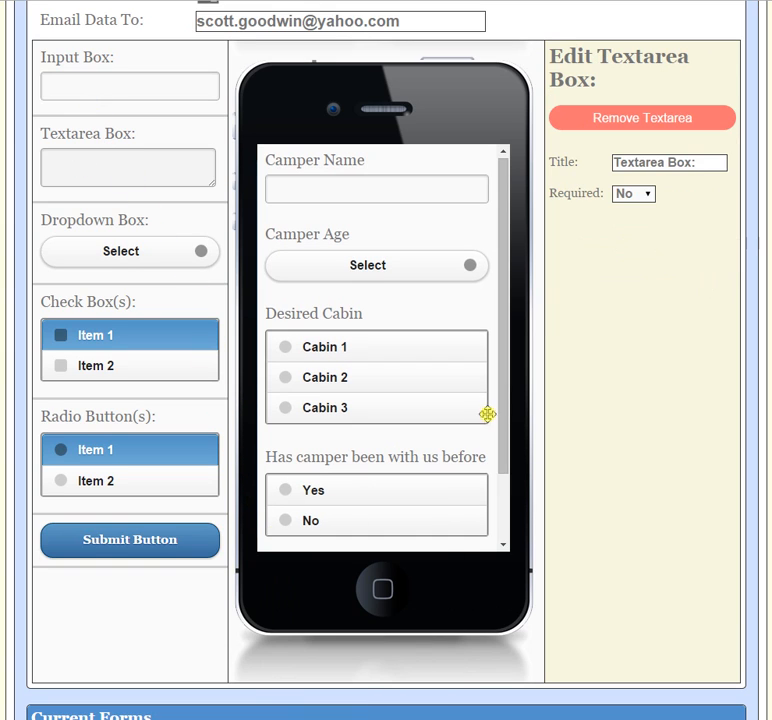
pyautogui.moveTo(499, 384); pyautogui.dragTo(502, 531)
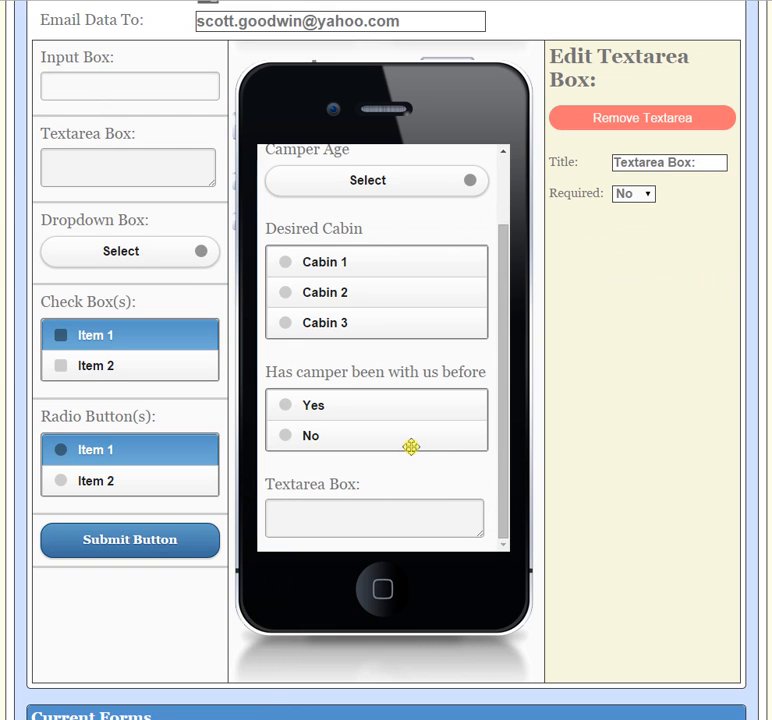
pyautogui.moveTo(704, 170); pyautogui.dragTo(255, 159)
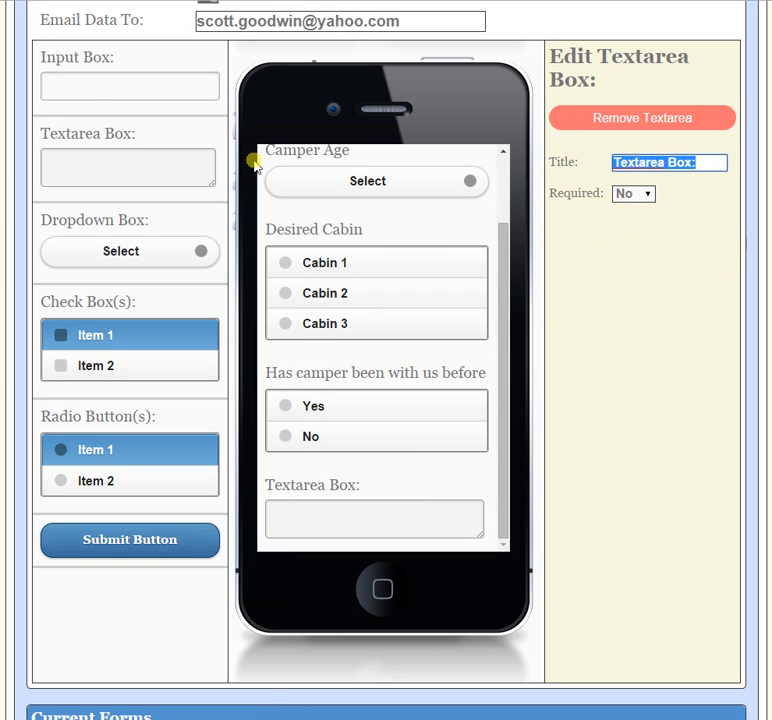
pyautogui.write('Comments or Questions')
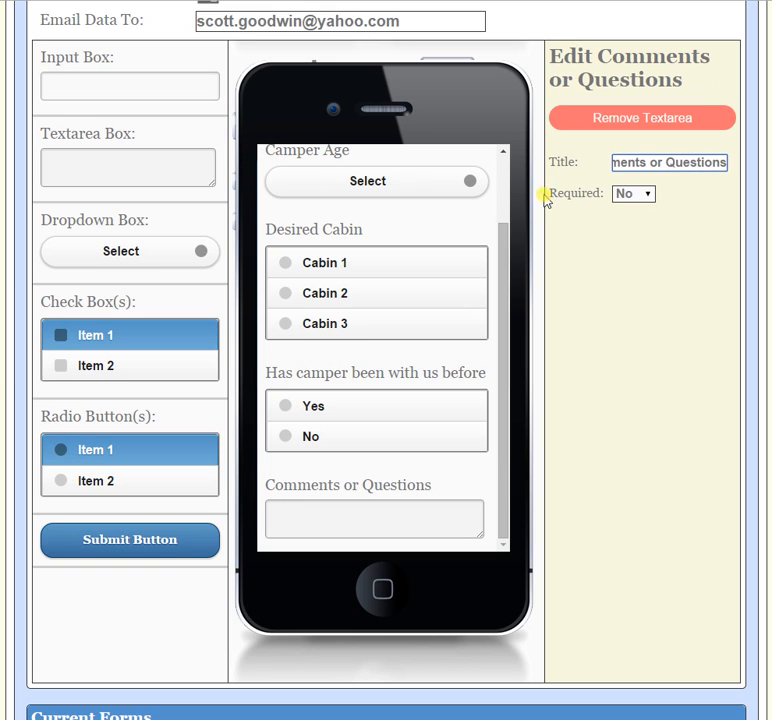
pyautogui.click(757, 328)
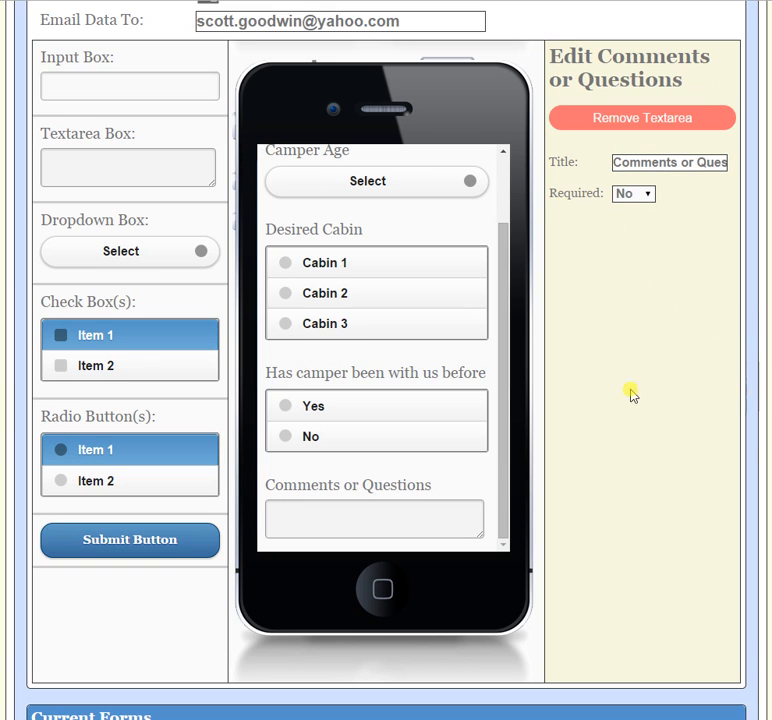
# - Add a submit button with its default wording at the end of the form and save the form
pyautogui.click(501, 448)
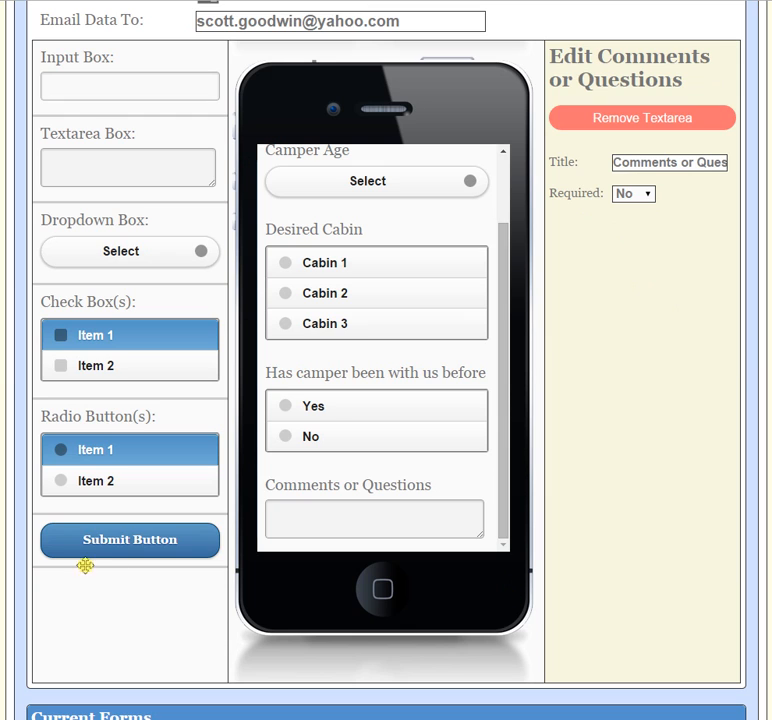
pyautogui.moveTo(88, 545); pyautogui.dragTo(448, 469)
pyautogui.moveTo(501, 436); pyautogui.dragTo(512, 310)
pyautogui.scroll(3, 640, 420)
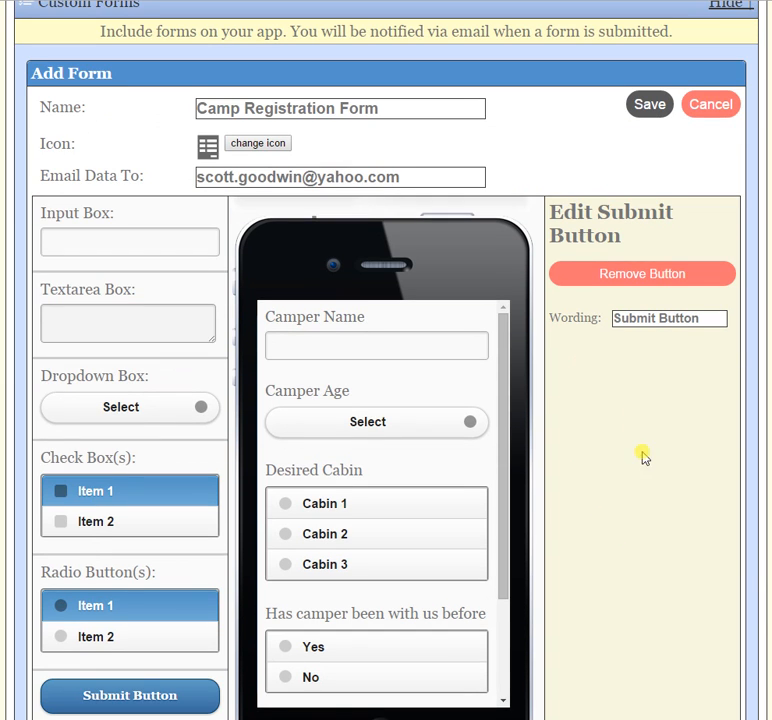
pyautogui.click(645, 106)
# - Switch to the app preview and reload it
pyautogui.scroll(2, 617, 224)
pyautogui.scroll(4, 745, 398)
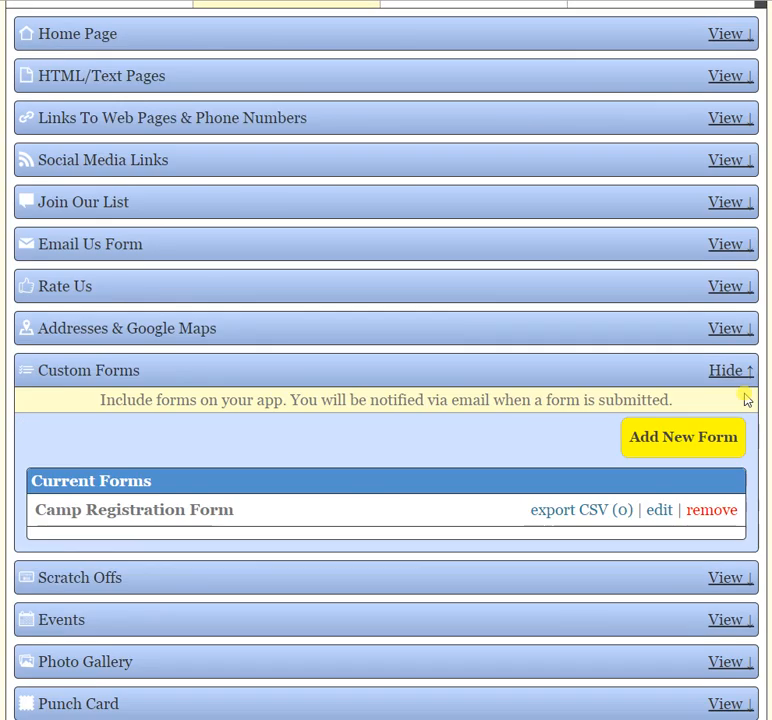
pyautogui.scroll(2, 730, 405)
pyautogui.scroll(1, 117, 148)
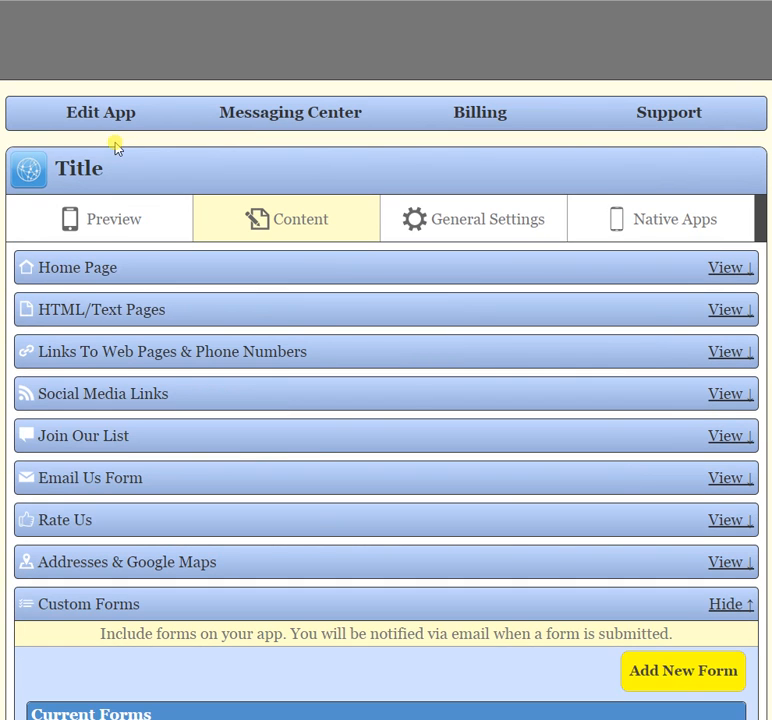
pyautogui.click(108, 225)
pyautogui.click(372, 314)
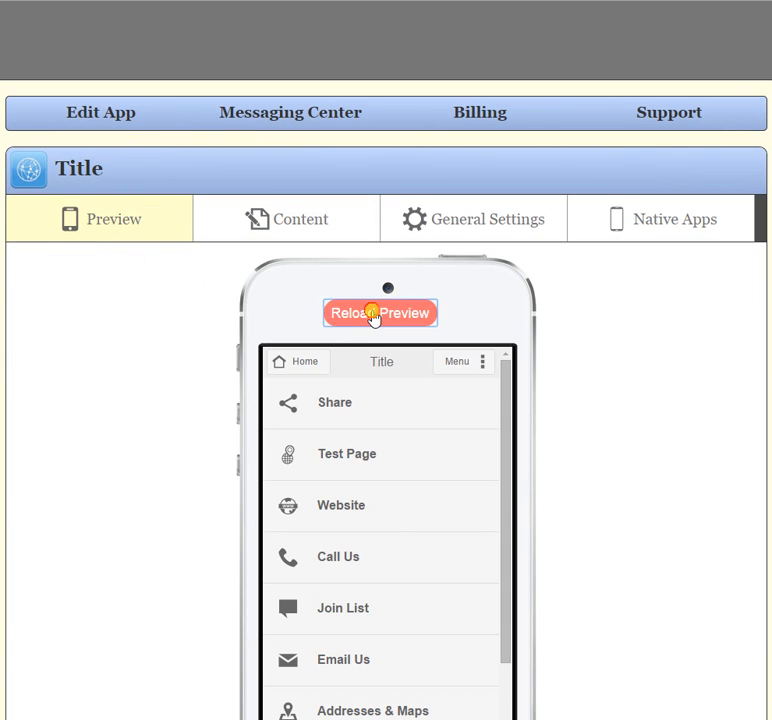
# - Open the Camp Registration Form in the phone preview and review its fields from Camper Name to the submit button
pyautogui.scroll(-2, 640, 396)
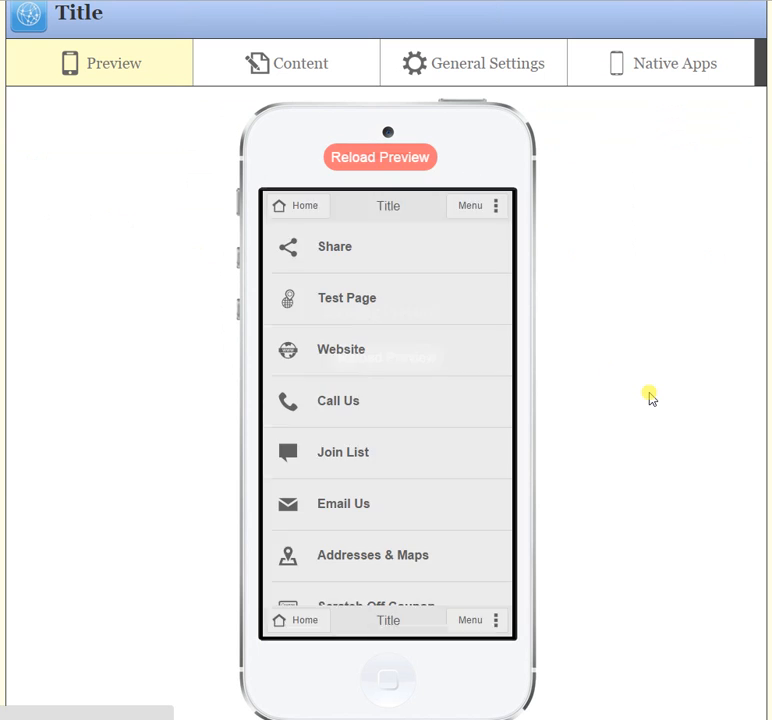
pyautogui.moveTo(508, 264); pyautogui.dragTo(513, 466)
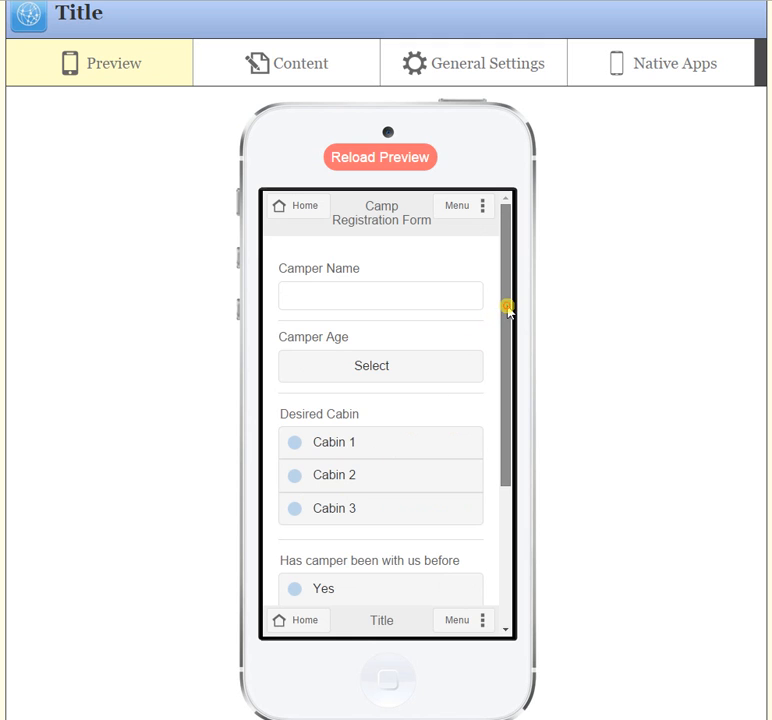
pyautogui.moveTo(507, 310); pyautogui.dragTo(510, 574)
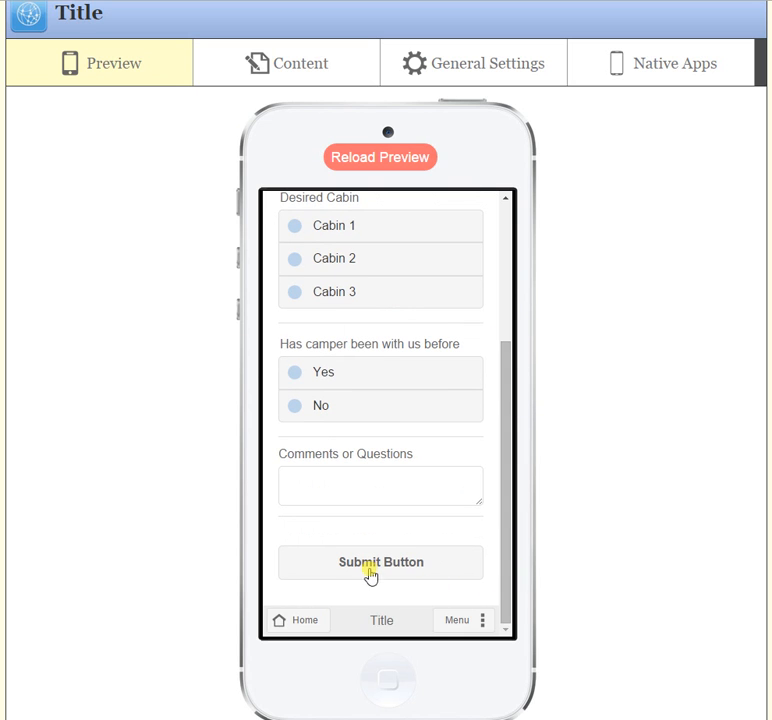
pyautogui.moveTo(501, 510); pyautogui.dragTo(443, 293)
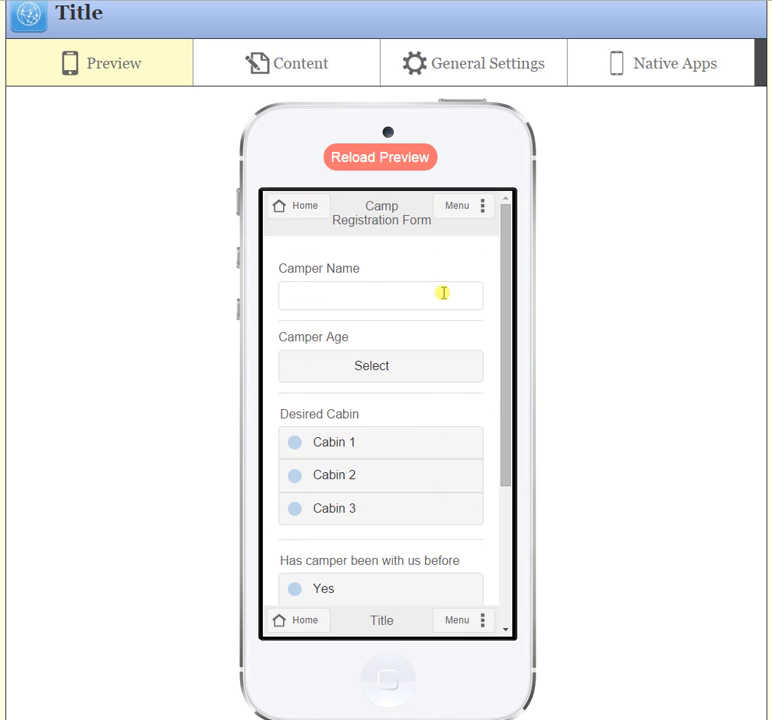
pyautogui.moveTo(510, 370); pyautogui.dragTo(512, 273)
pyautogui.moveTo(512, 353)
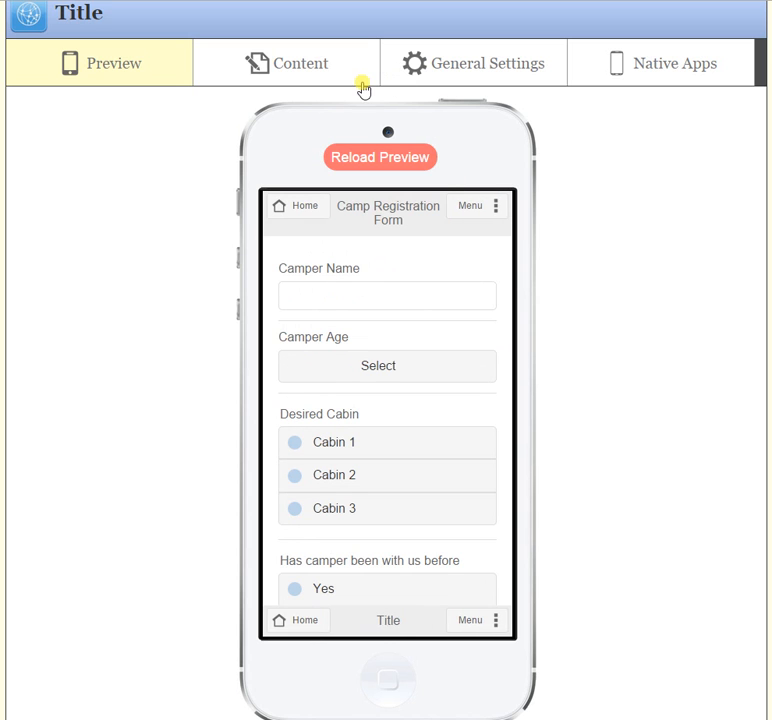